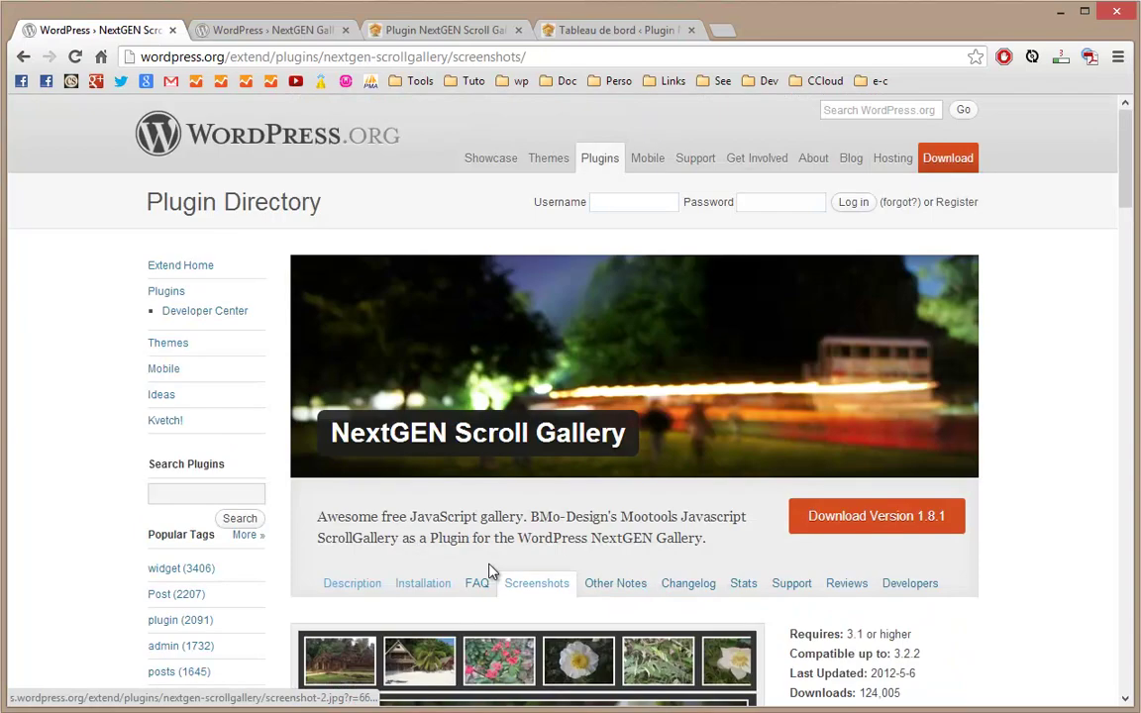
Step: View the NextGEN Gallery directory page, and search the local WordPress site's plugin installer for NextGEN Scroll Gallery
left_click(272, 33)
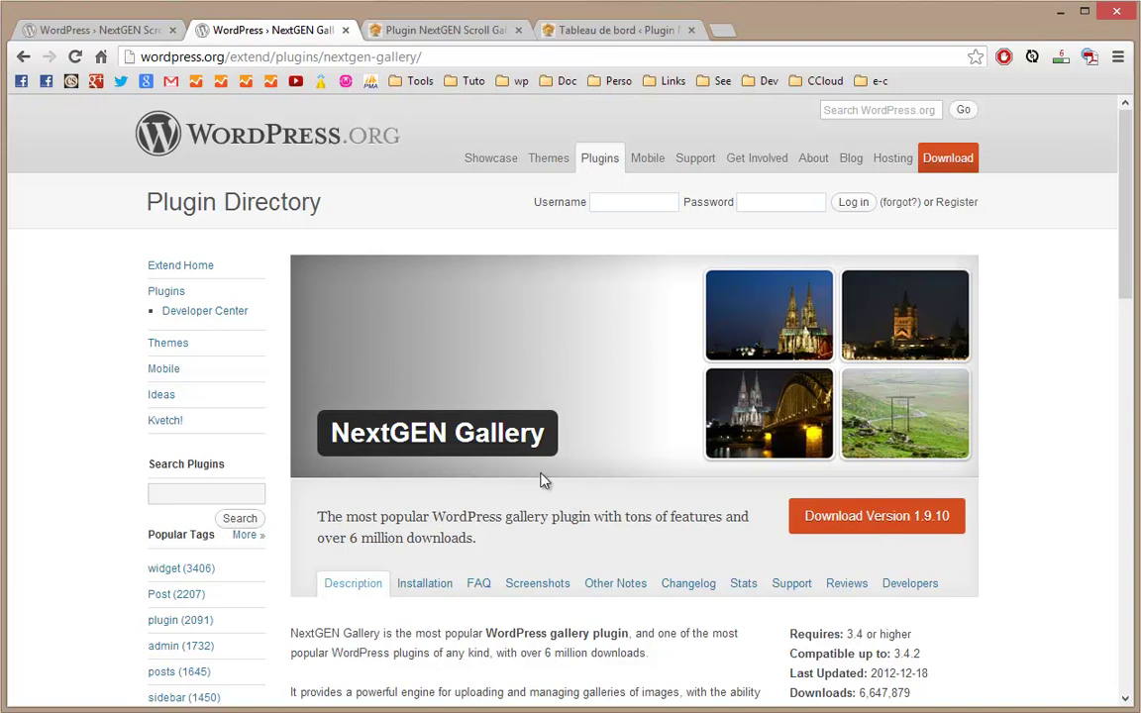
left_click(72, 33)
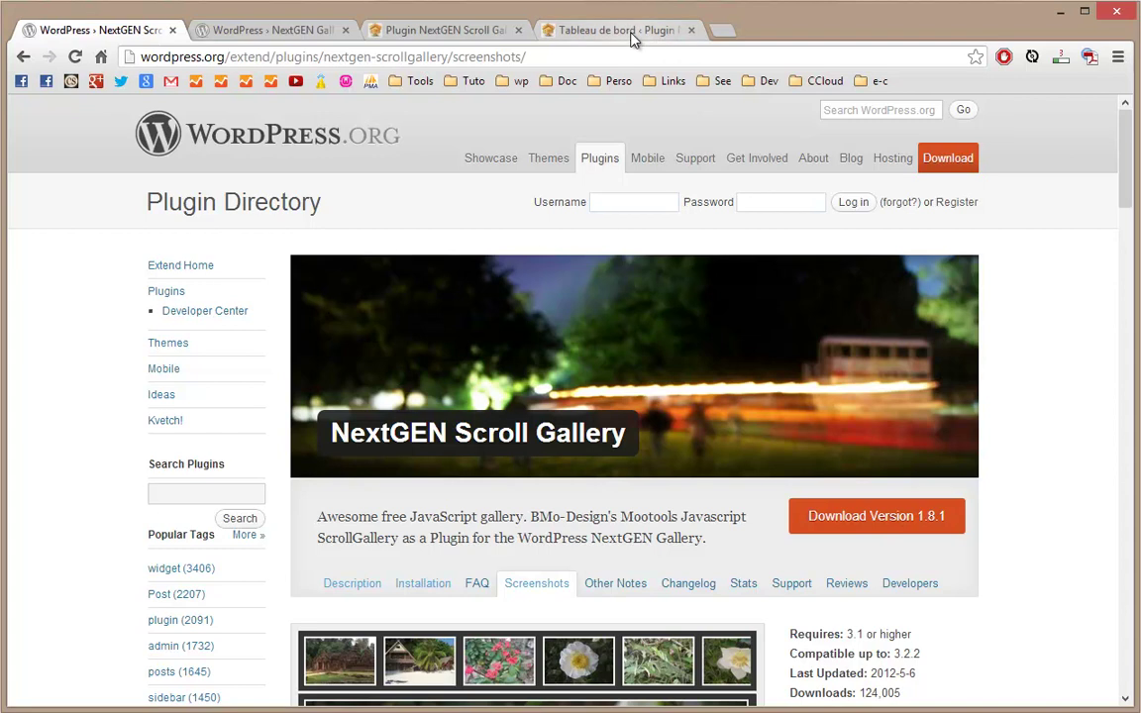
left_click(567, 30)
mouse_move(28, 380)
left_click(158, 399)
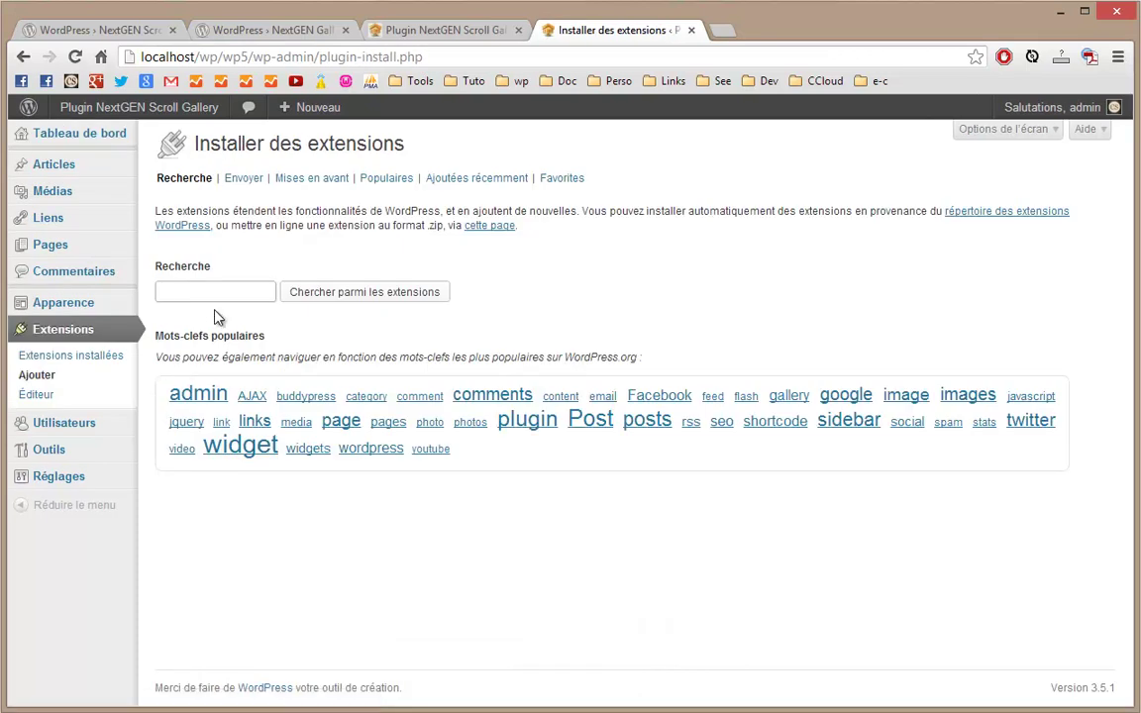
type("n")
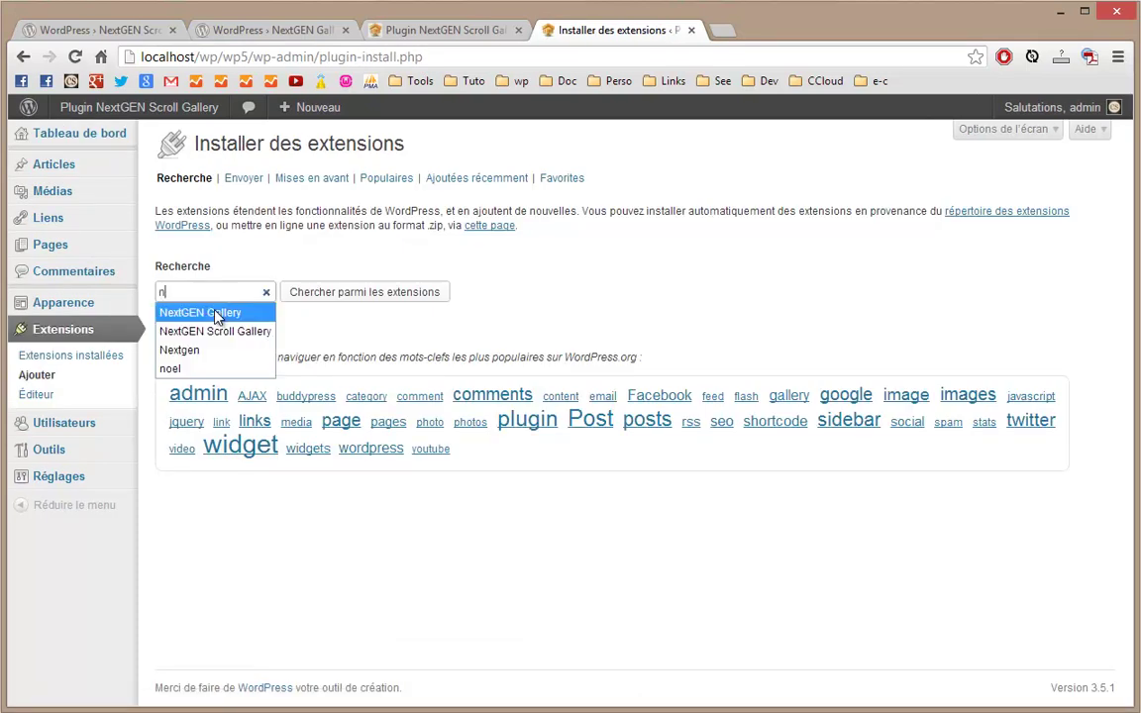
left_click(205, 337)
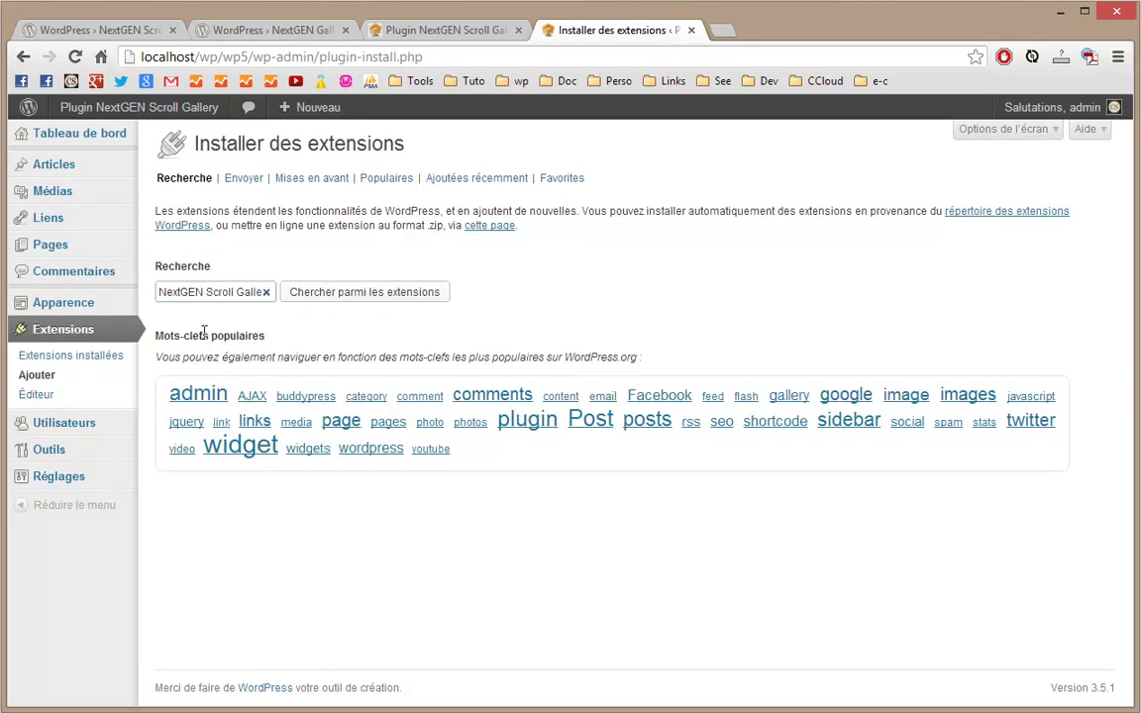
left_click(372, 302)
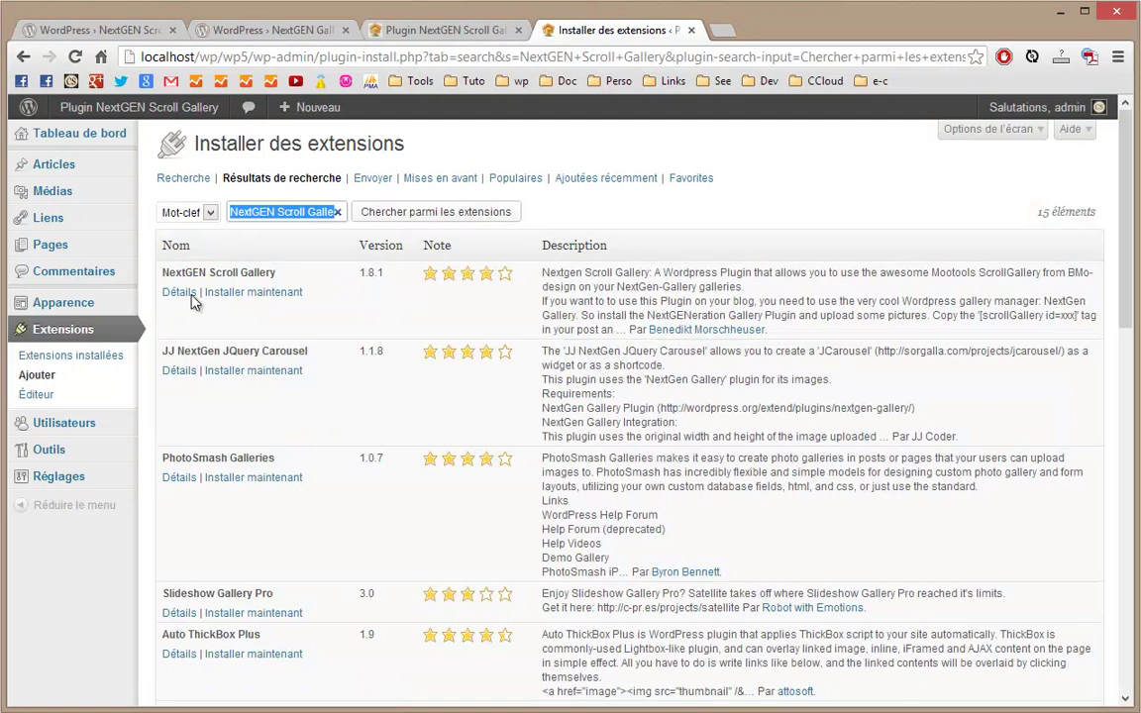
Step: Install the NextGEN Scroll Gallery plugin from the search results and activate it
left_click(243, 293)
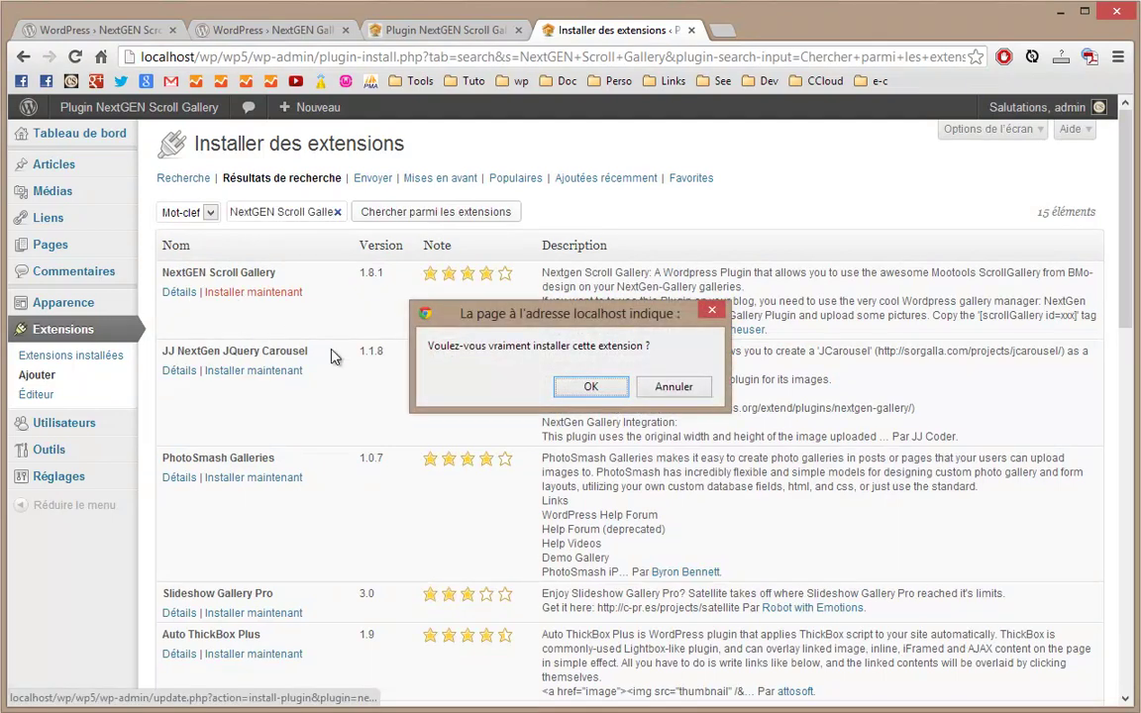
left_click(590, 386)
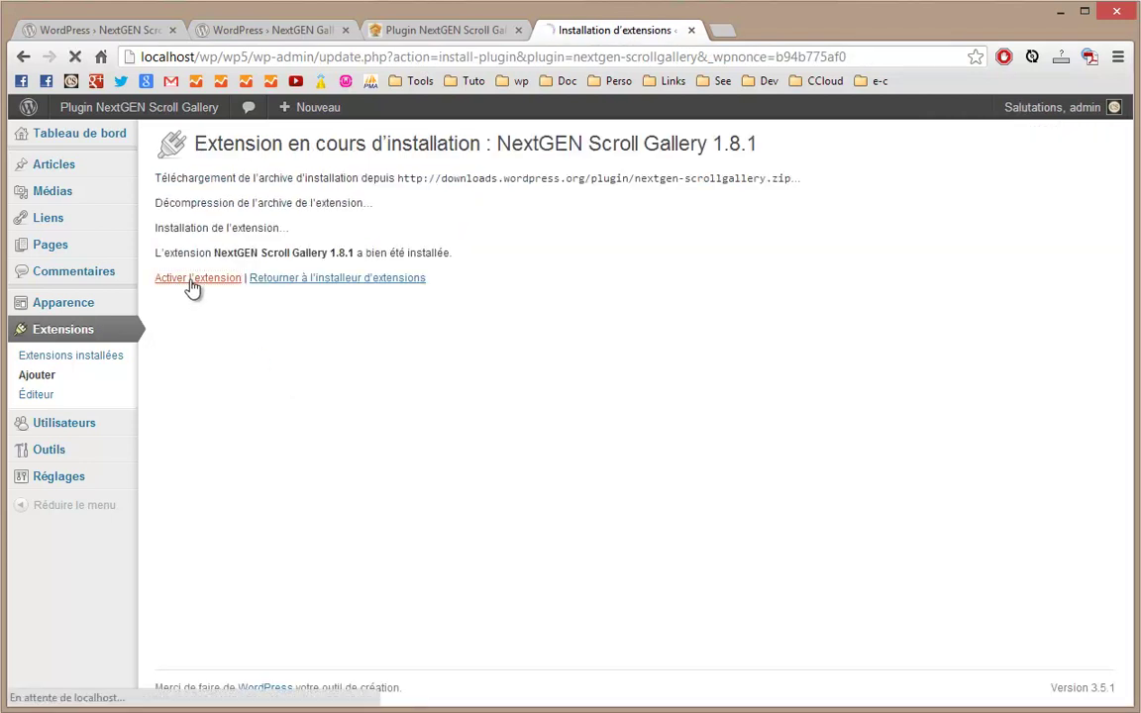
left_click(191, 279)
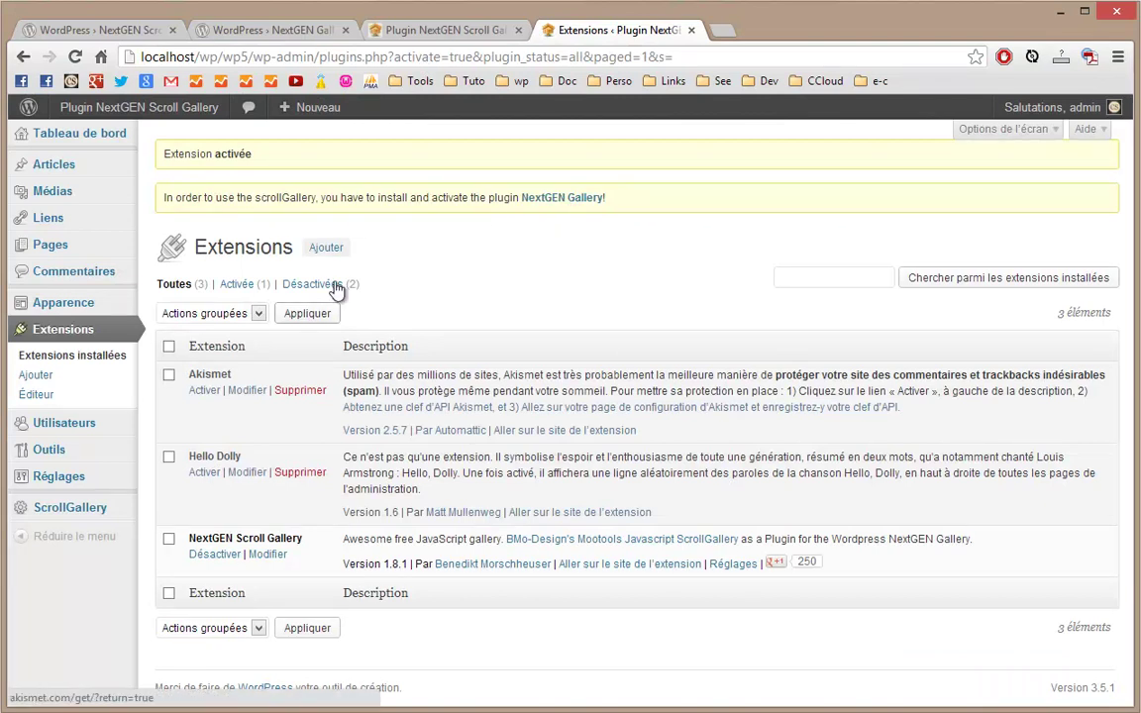
Step: Search the plugin installer for the required companion plugin, NextGEN Gallery
left_click(326, 248)
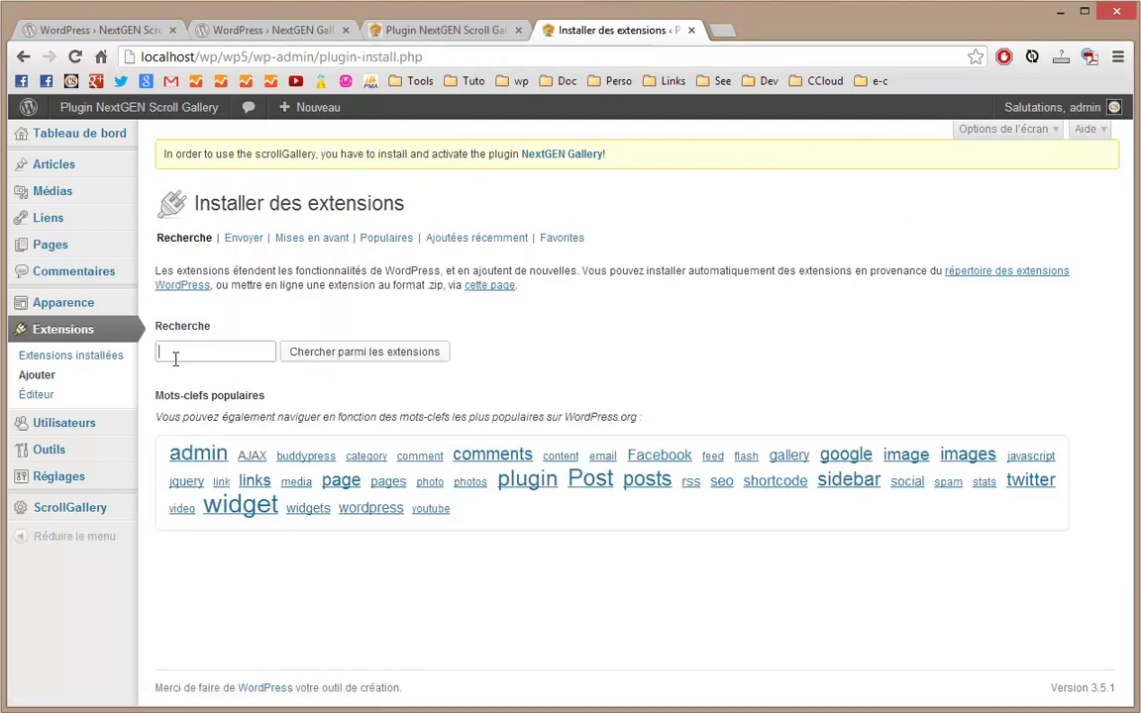
left_click(175, 355)
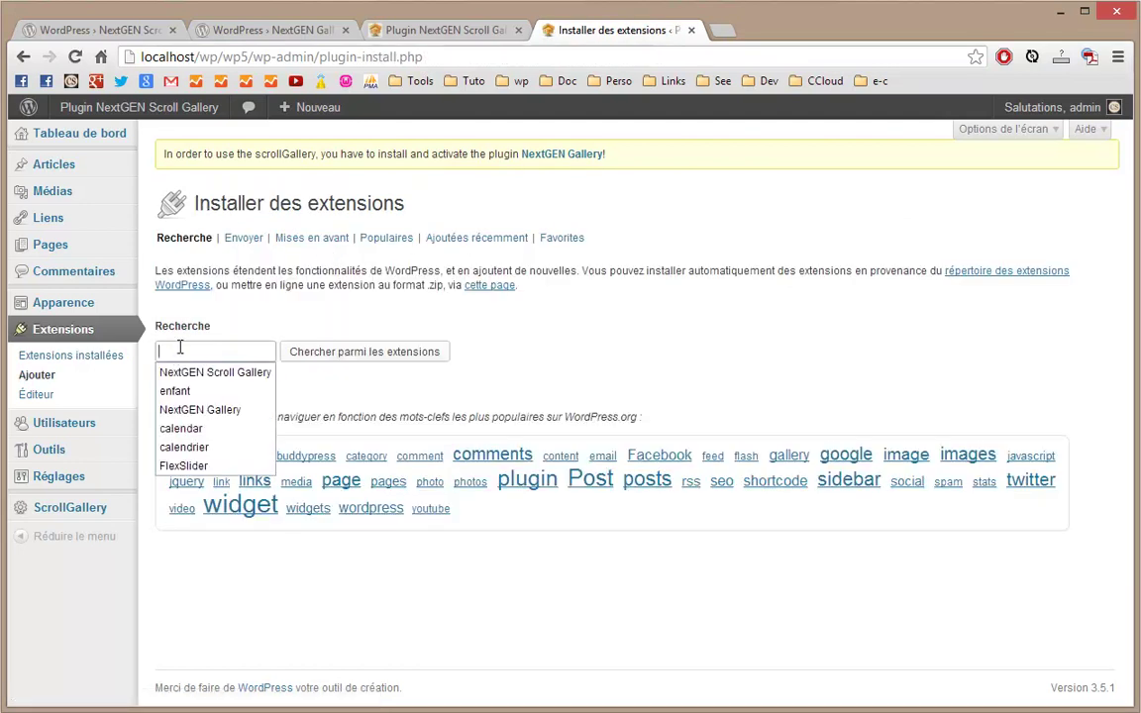
key("Down")
key("Down")
key("Down")
key("Return")
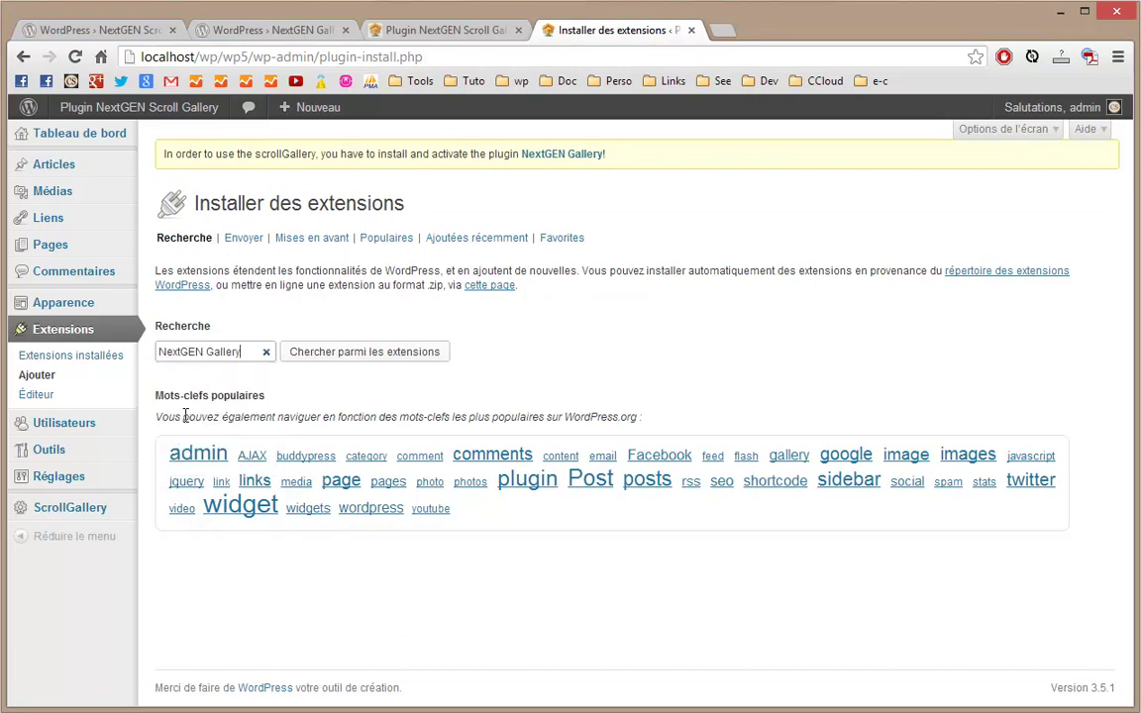
left_click(352, 370)
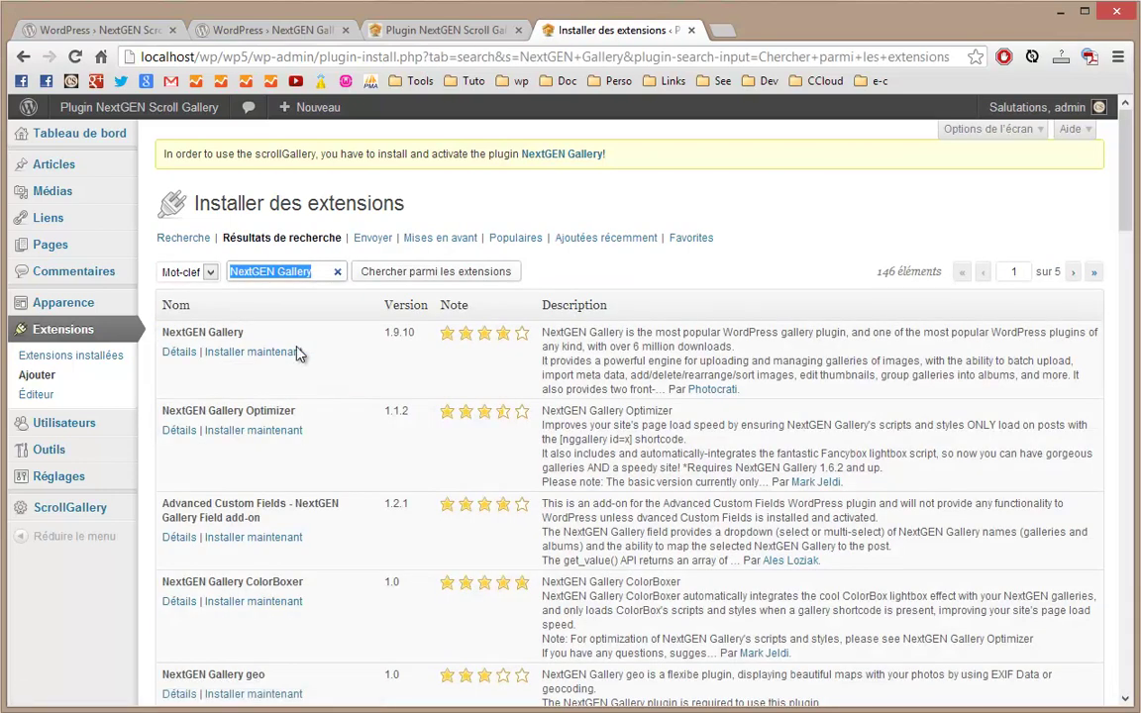
Step: Install the NextGEN Gallery plugin by Photocrati and activate it
left_click(260, 353)
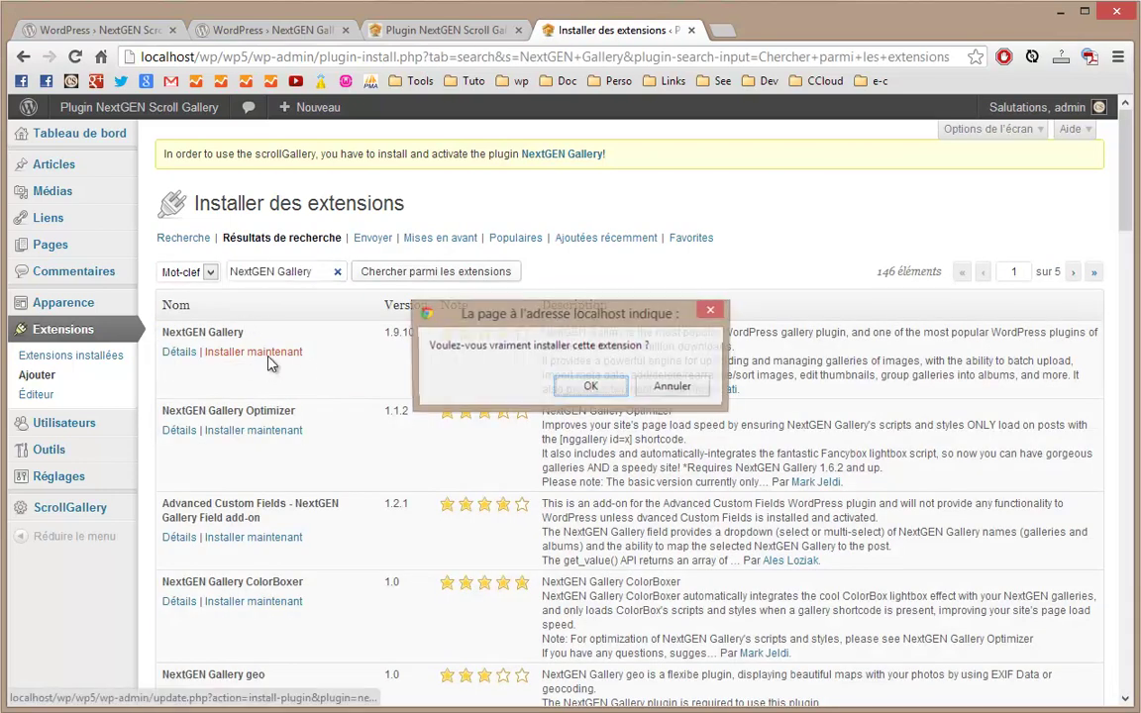
left_click(590, 387)
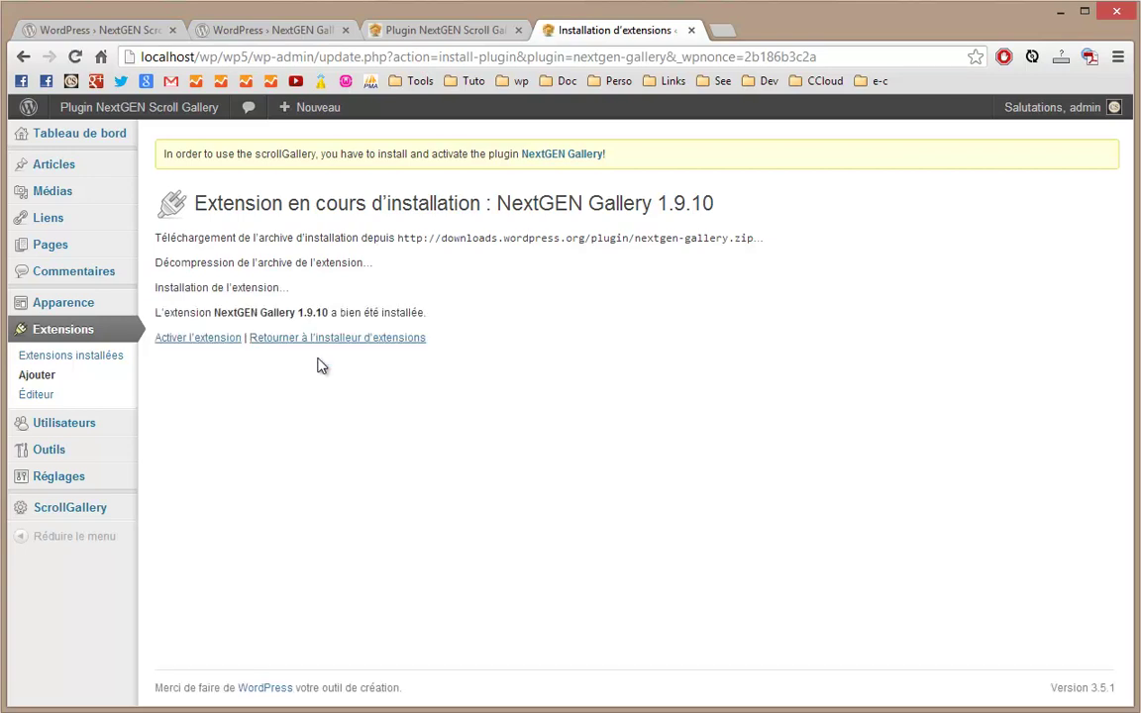
left_click(204, 344)
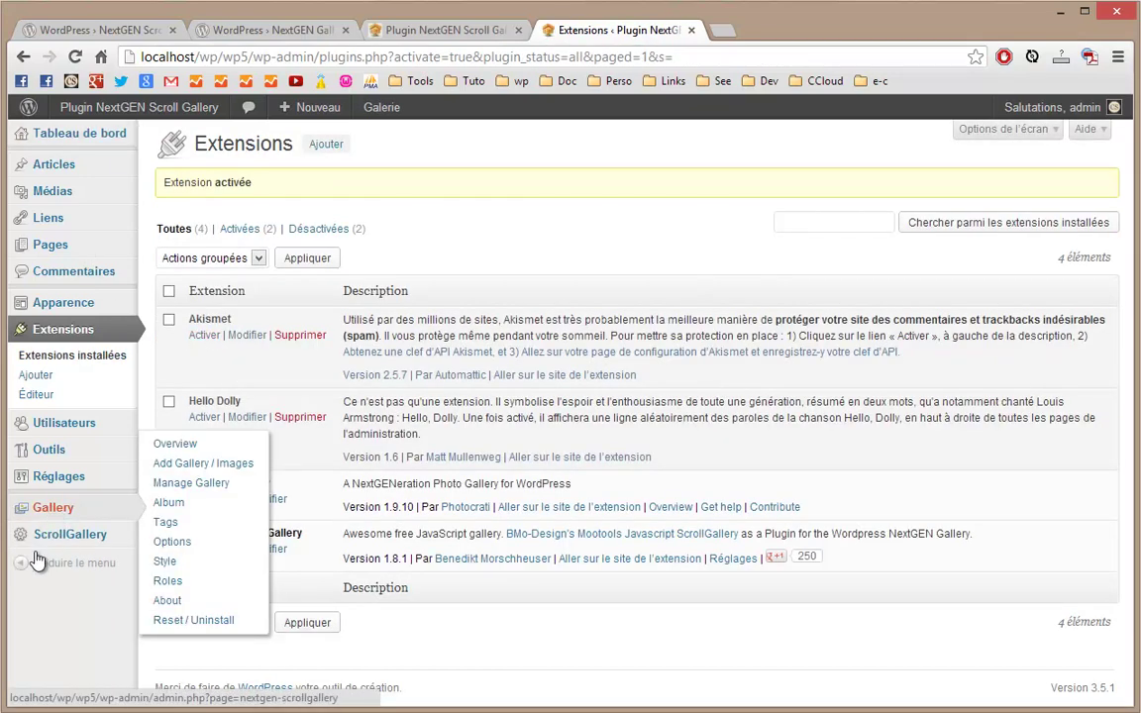
Step: Create a new empty NextGEN gallery named Demo1
mouse_move(47, 517)
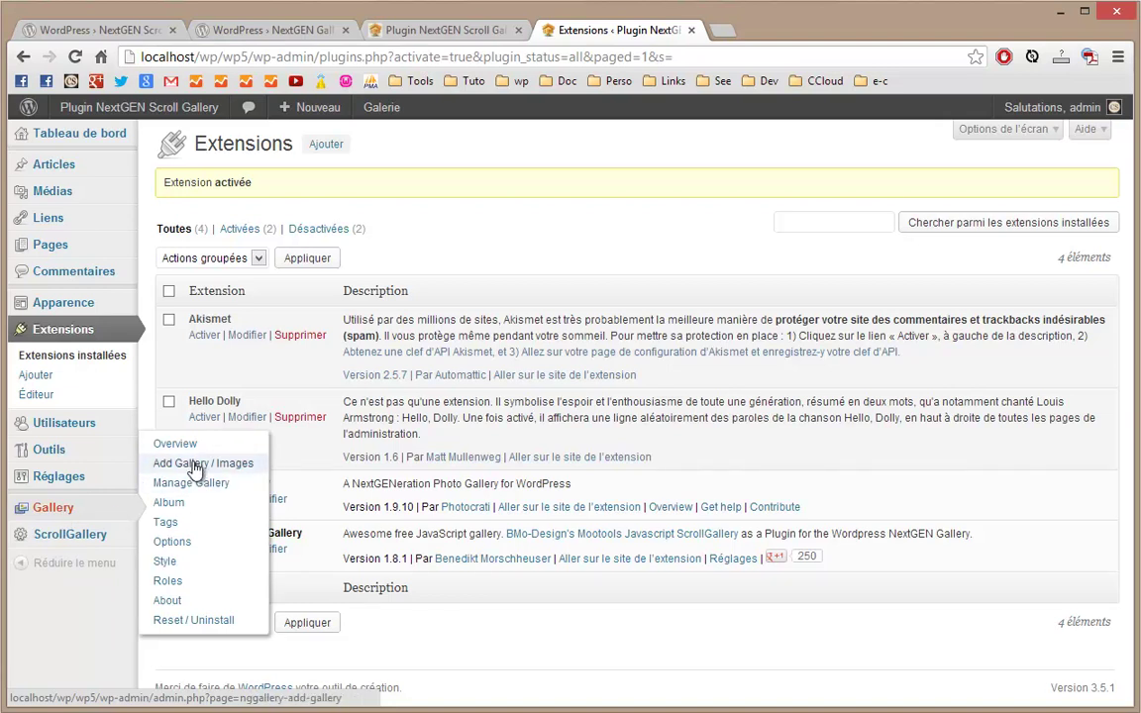
left_click(194, 466)
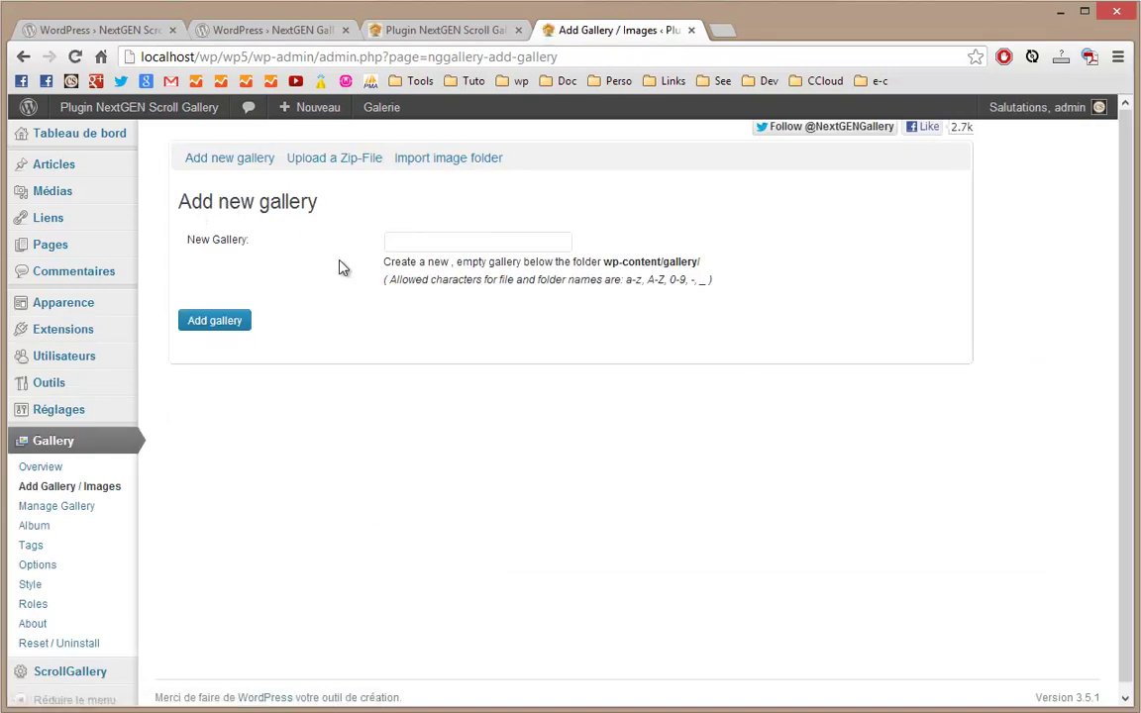
left_click(396, 244)
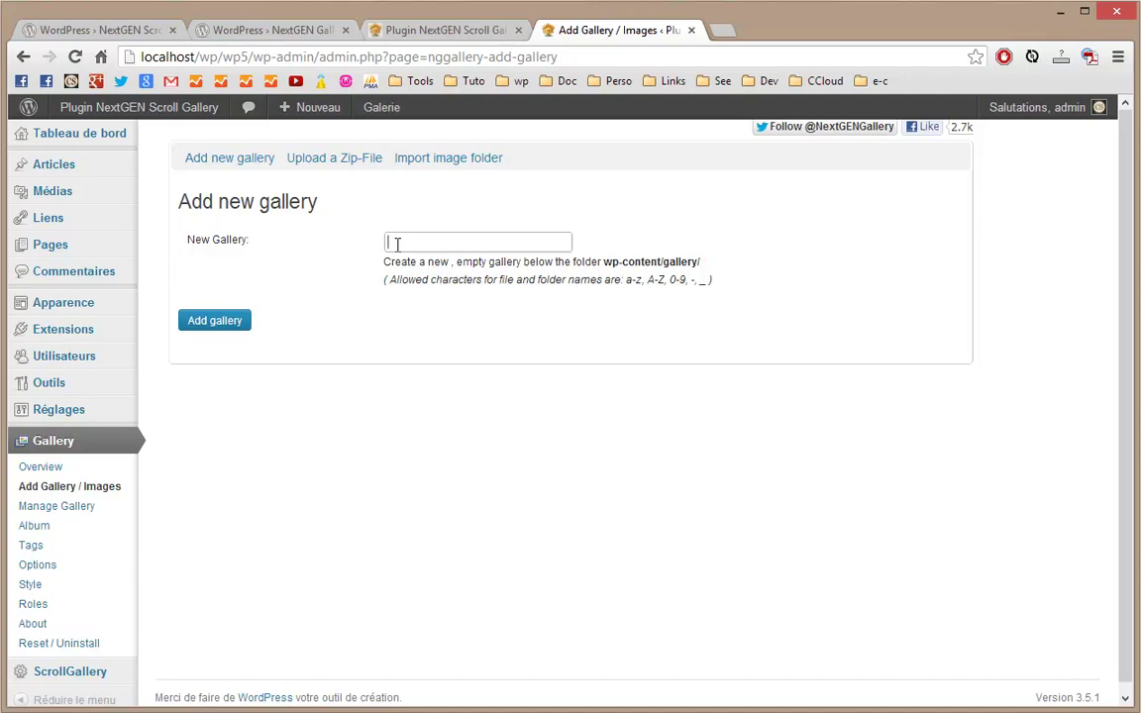
type("D")
left_click(396, 262)
left_click(206, 325)
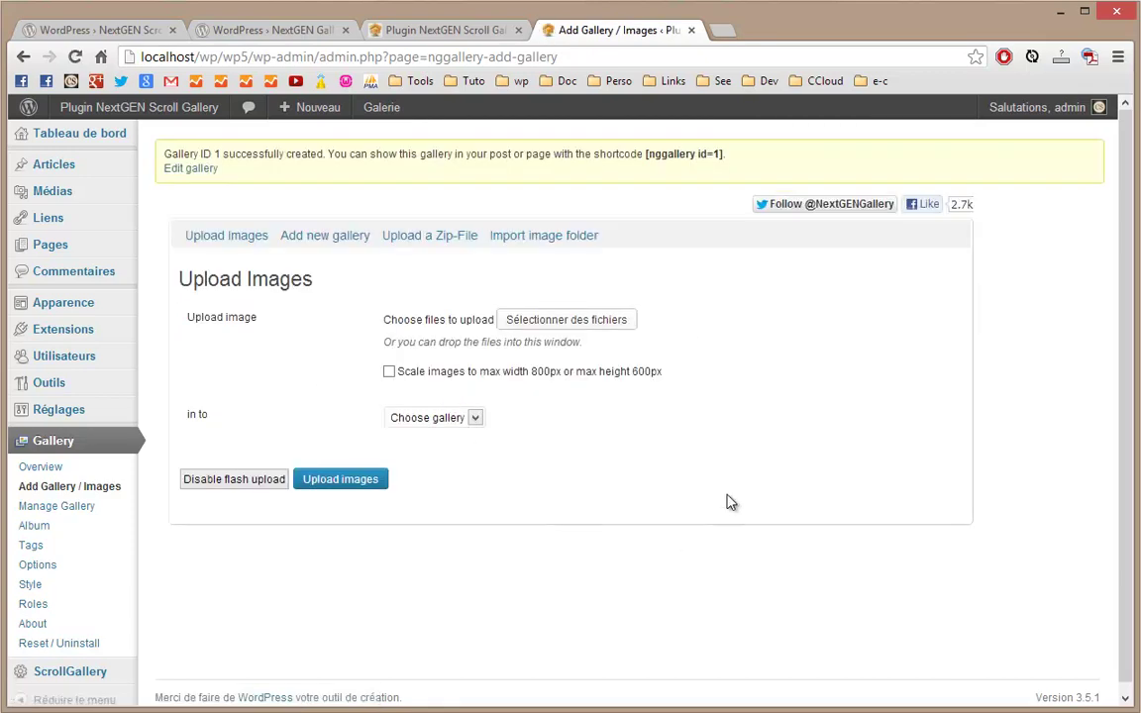
Step: Upload all ten images from the Virignin folder, Virignin-ain-1.jpg to Virignin-ain-10.jpg, into the Demo1 gallery
left_click(474, 419)
left_click(445, 457)
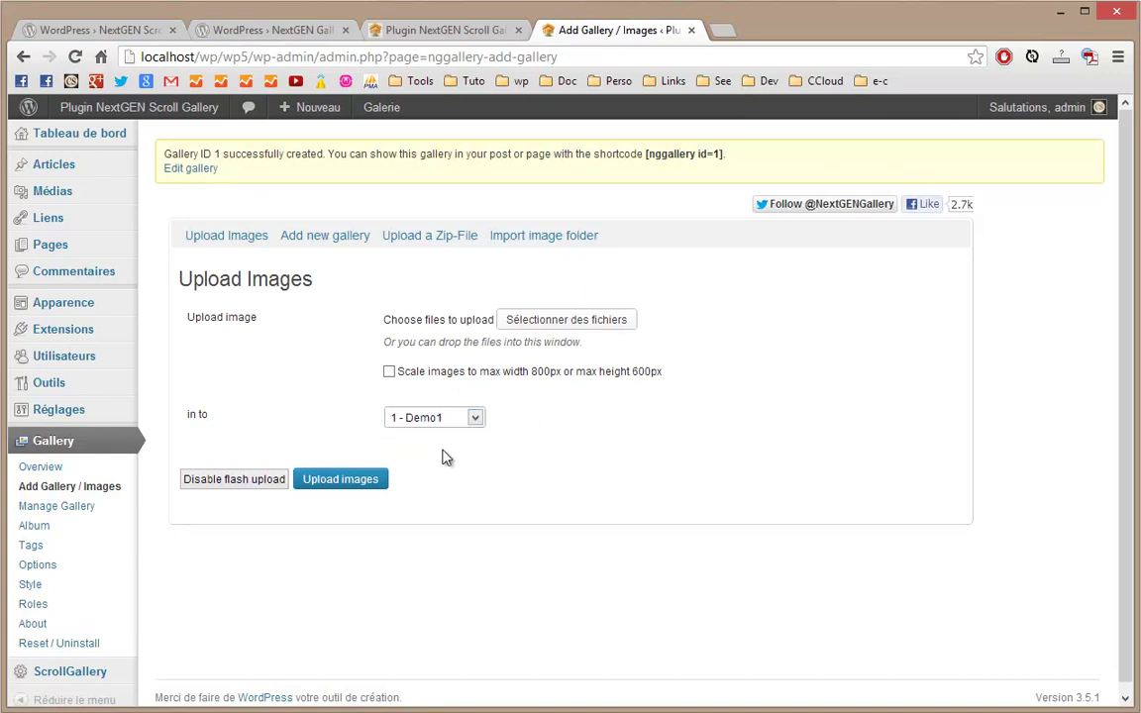
left_click(546, 322)
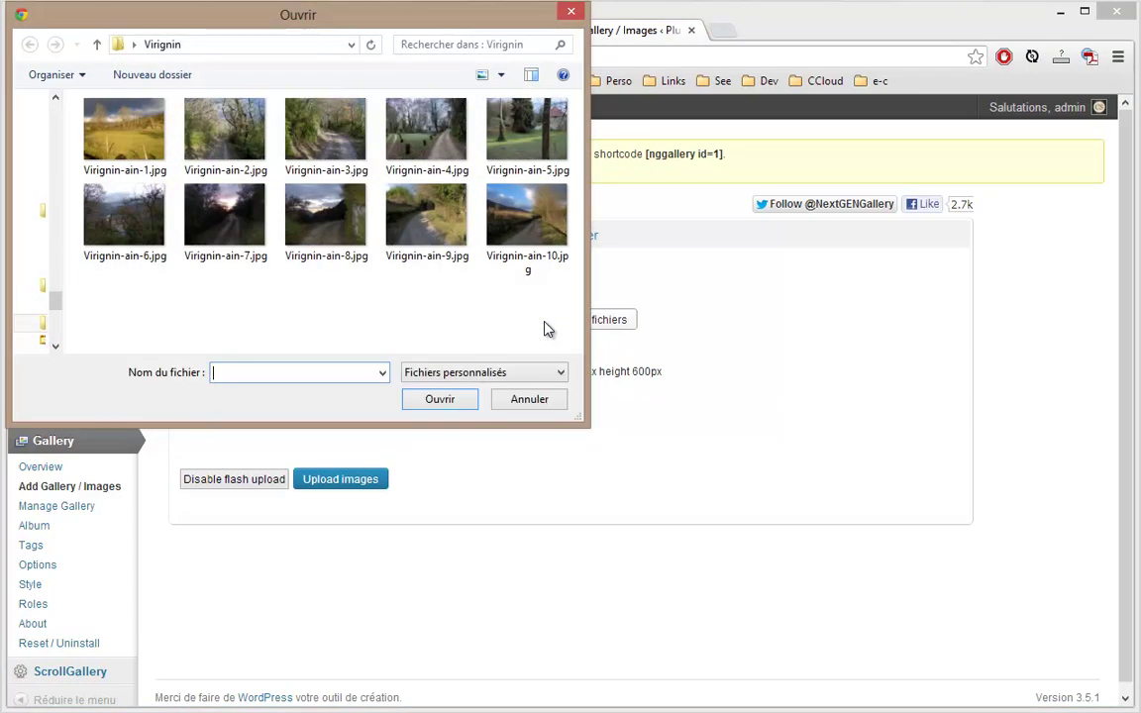
left_click_drag(331, 18, 533, 165)
left_click(514, 485)
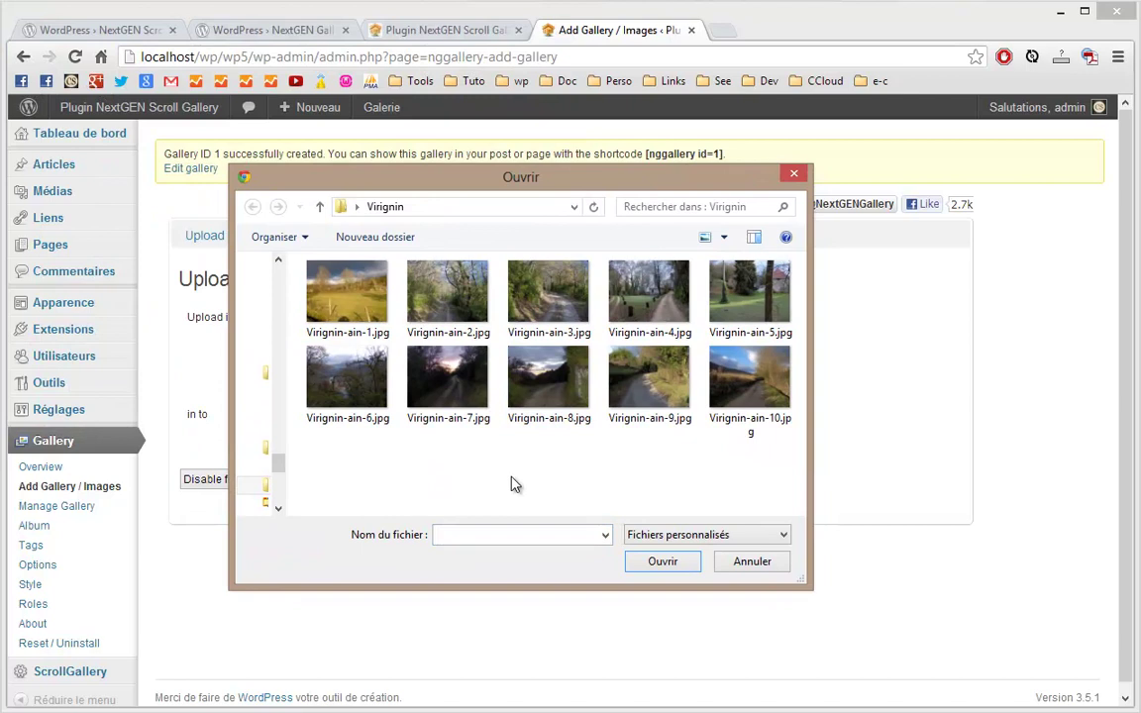
key("ctrl+a")
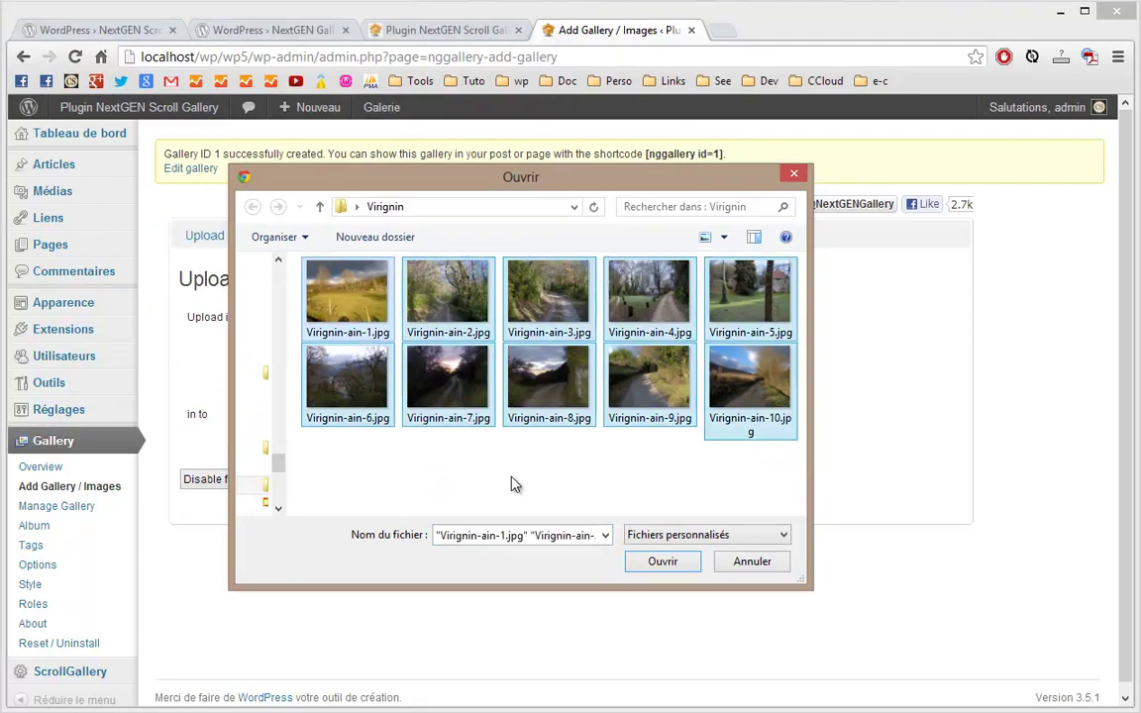
left_click(661, 562)
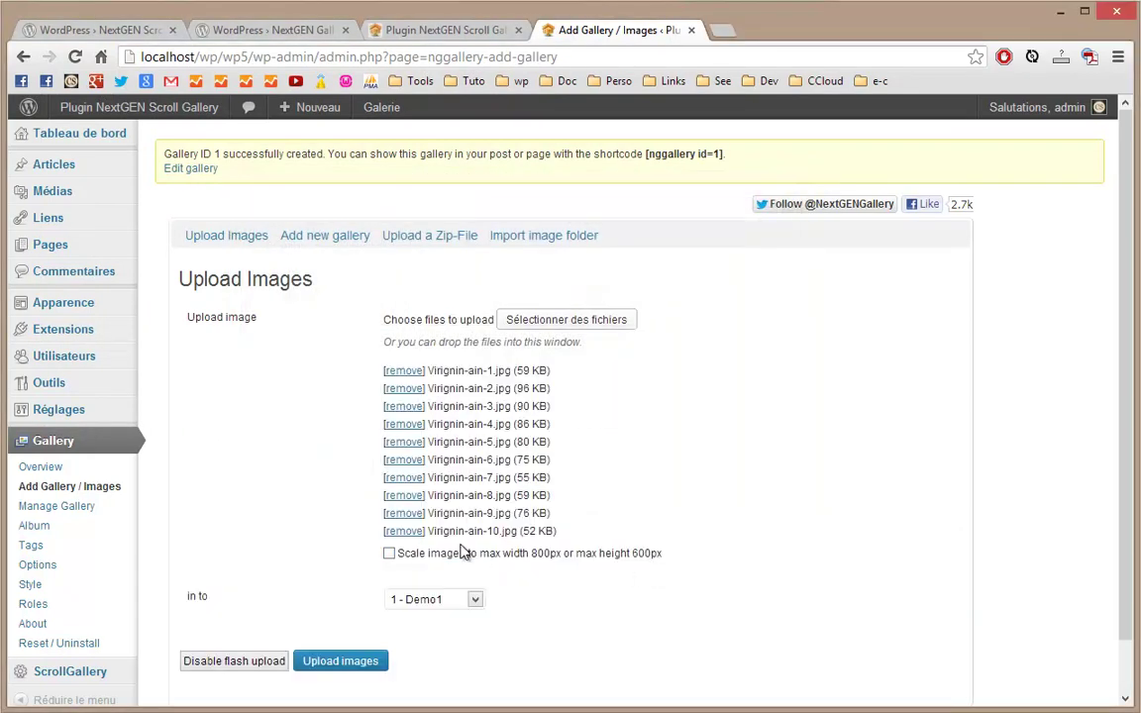
left_click(359, 664)
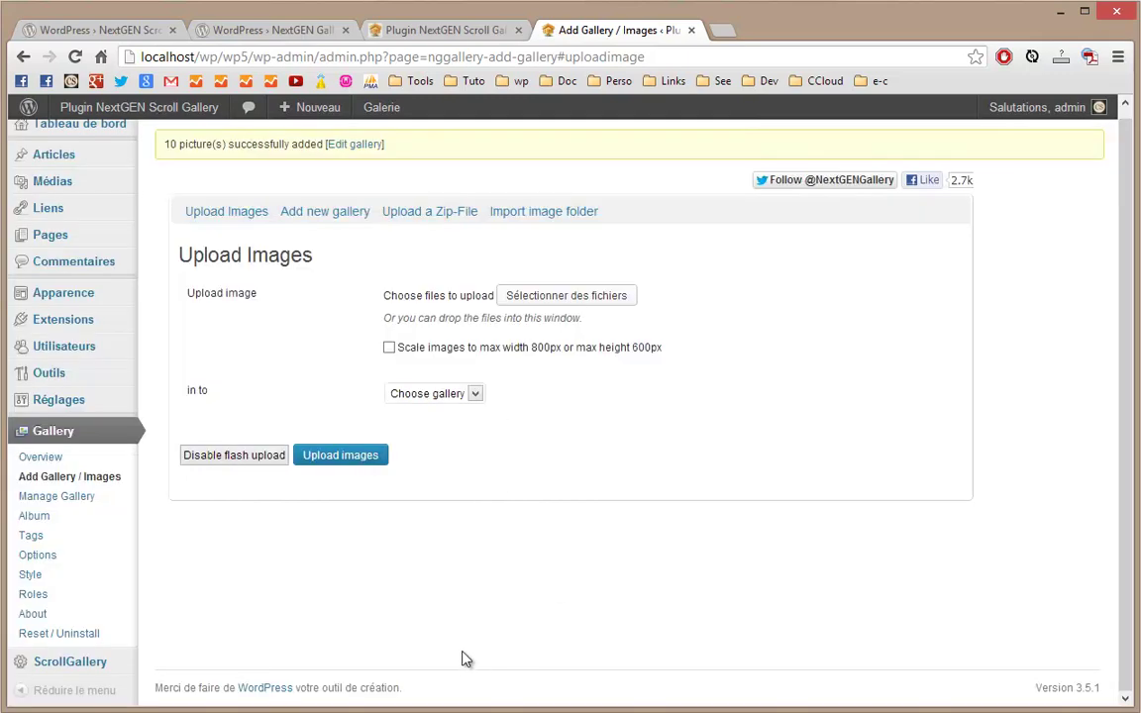
Step: Create a second empty NextGEN gallery named Demo2
left_click(308, 220)
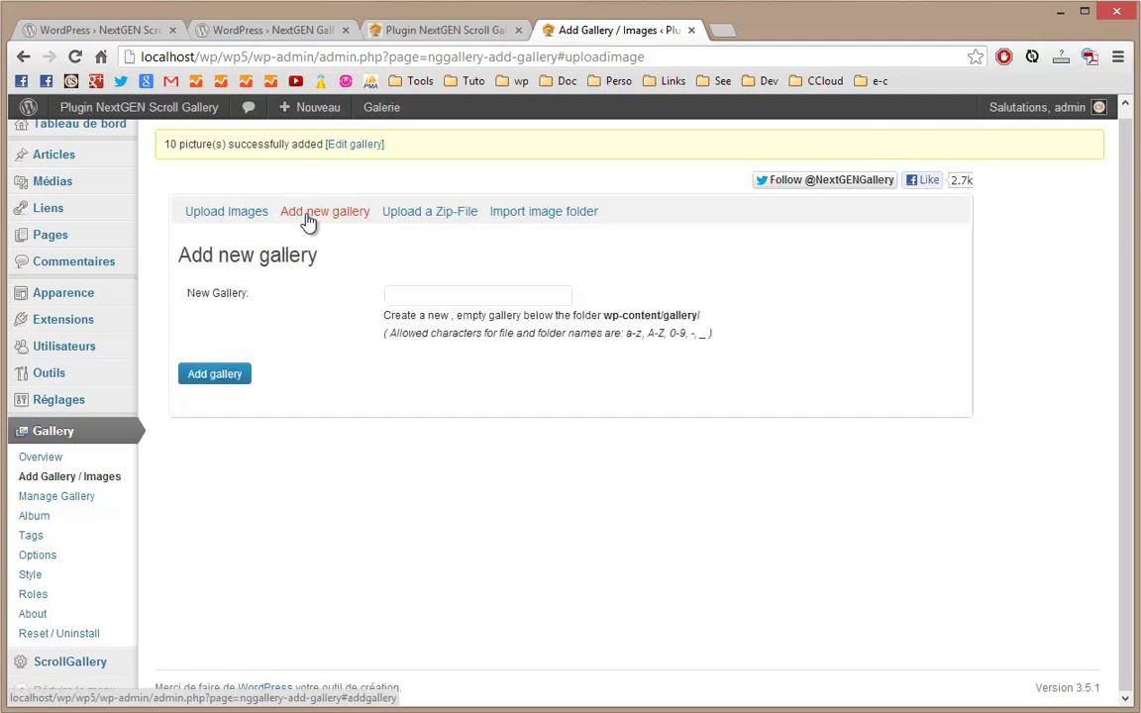
left_click(391, 296)
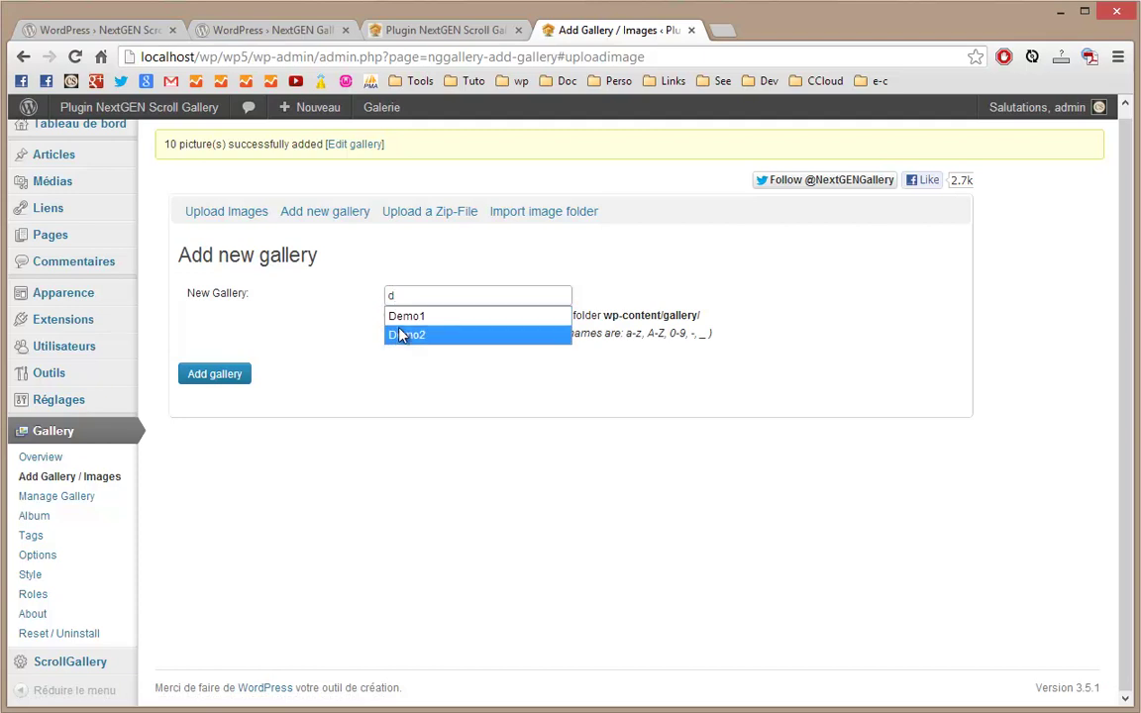
left_click(400, 333)
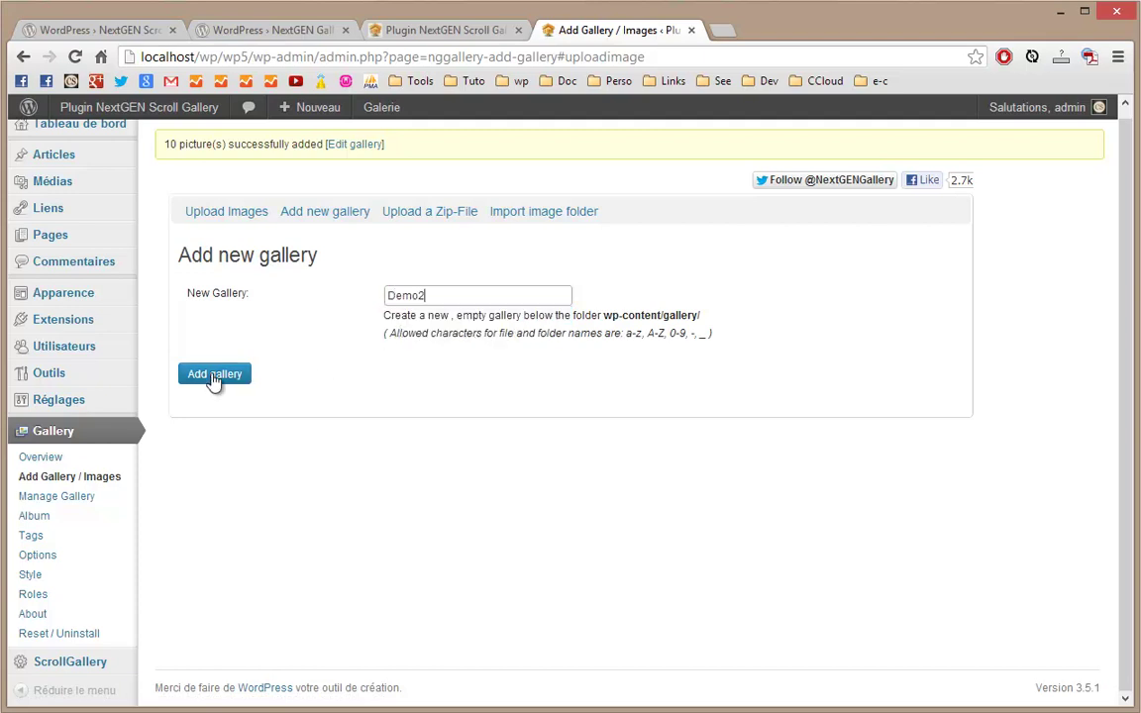
left_click(215, 376)
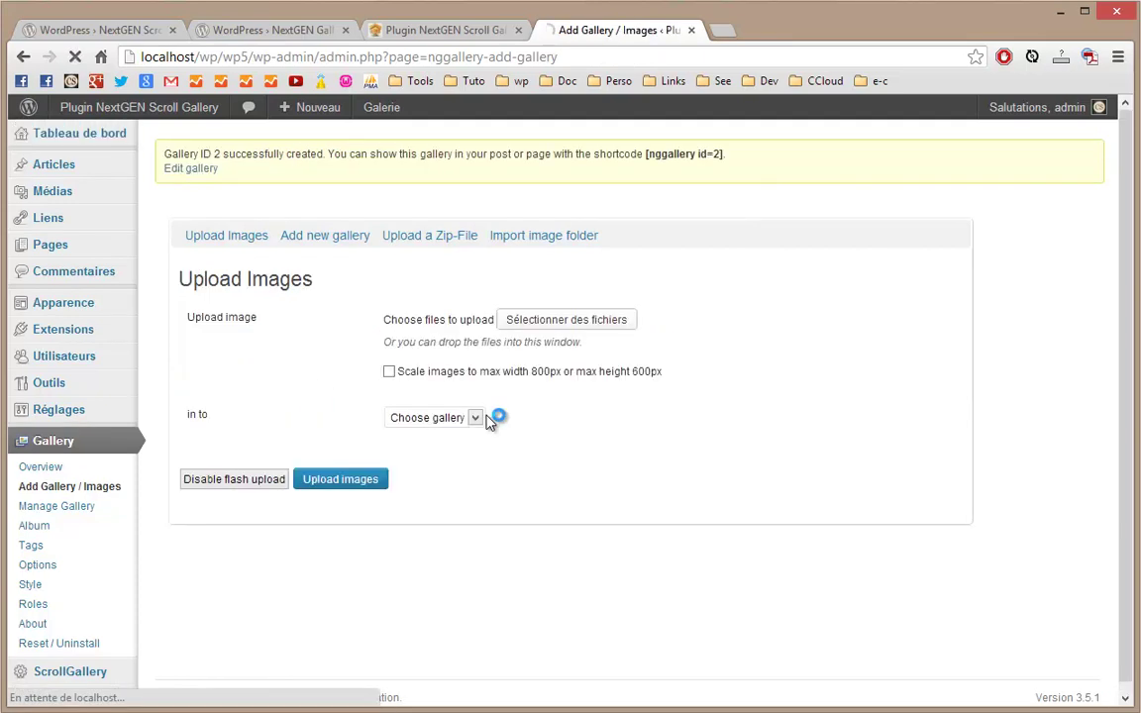
Step: Upload all ten images from the Virignin folder, Virignin-ain-1.jpg to Virignin-ain-10.jpg, into the Demo2 gallery
left_click(580, 321)
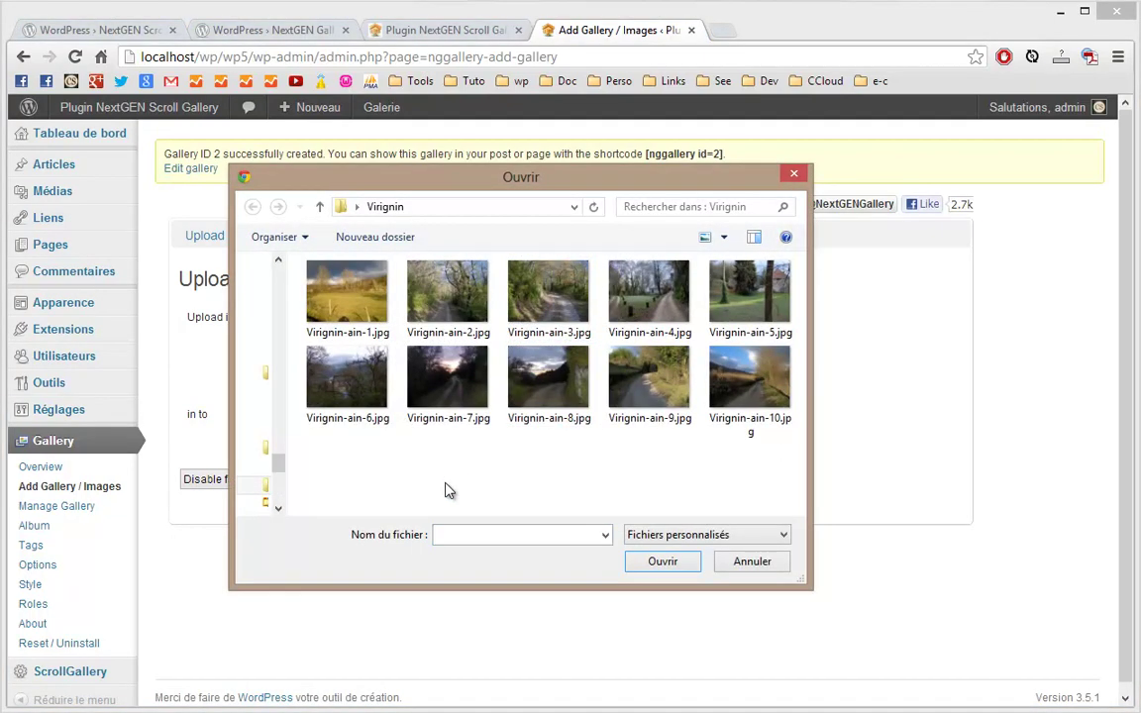
key("ctrl+a")
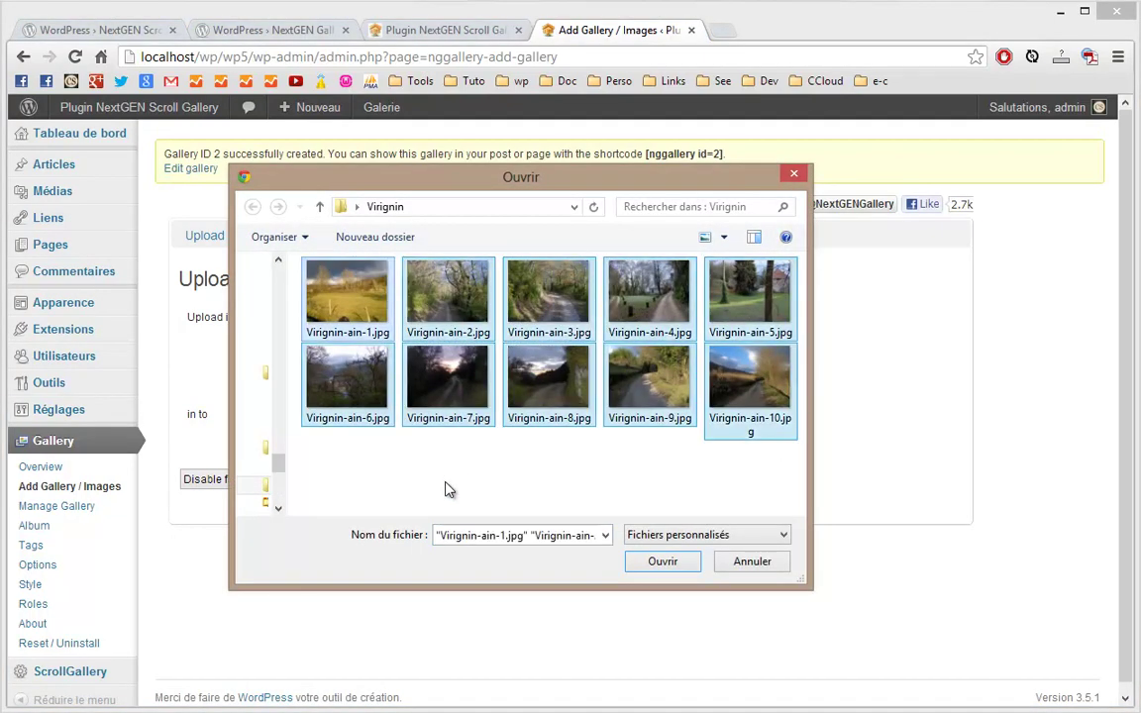
key("Return")
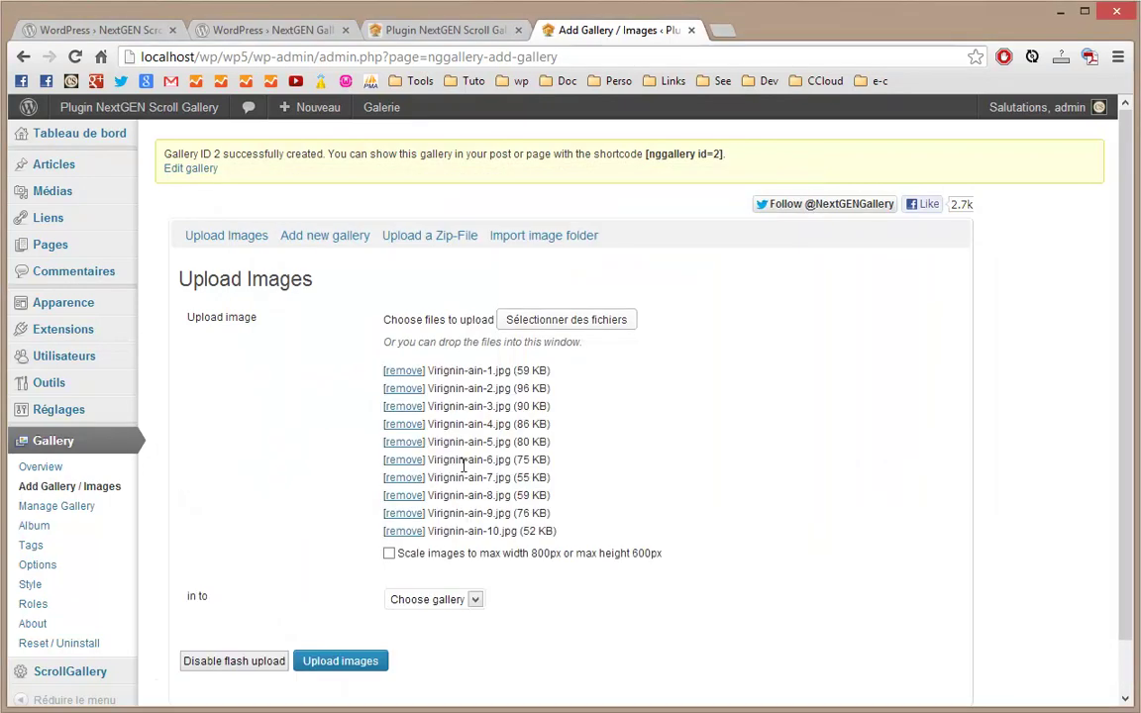
left_click(473, 601)
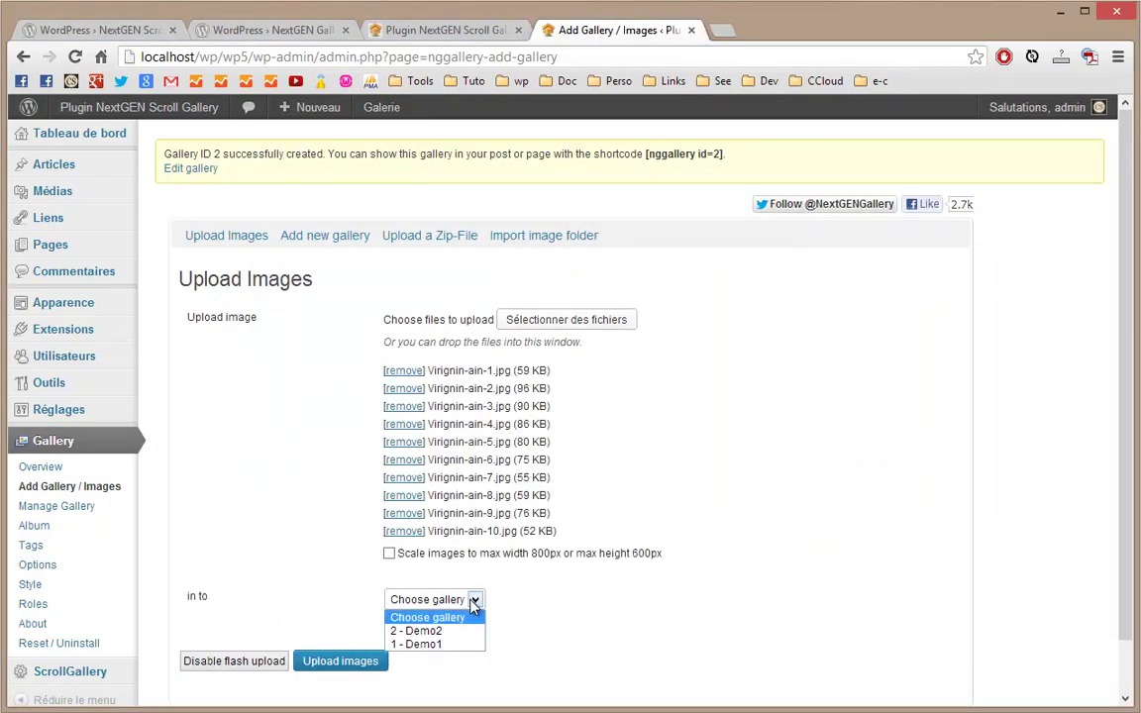
left_click(416, 630)
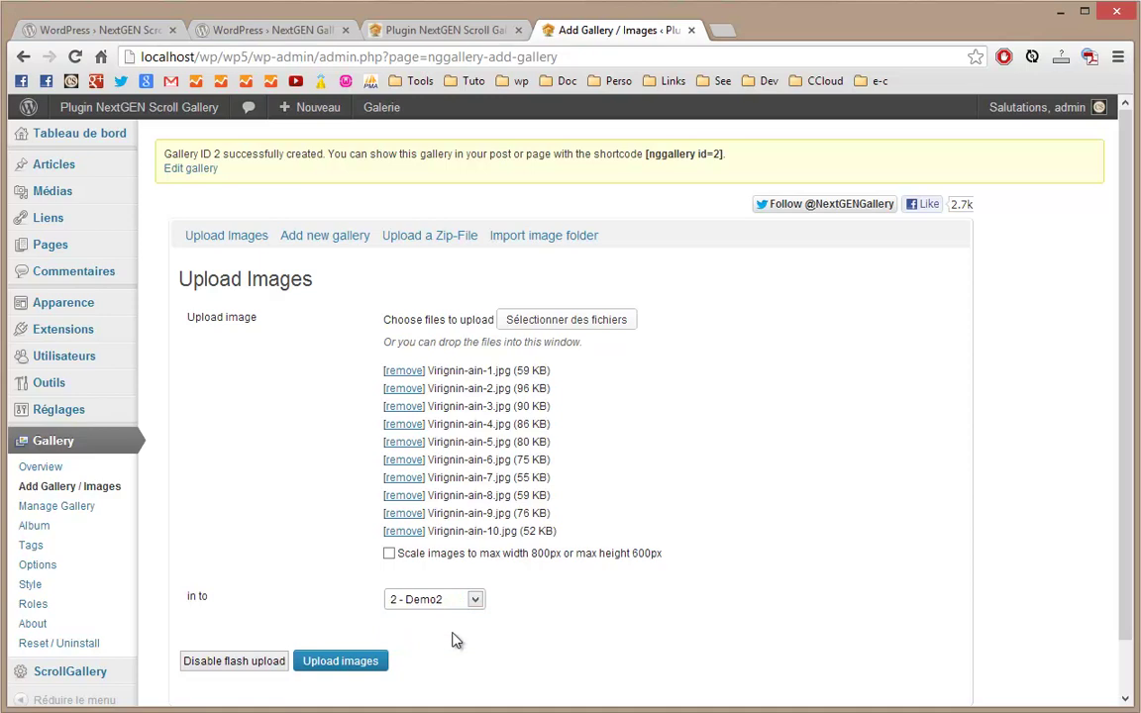
left_click(319, 666)
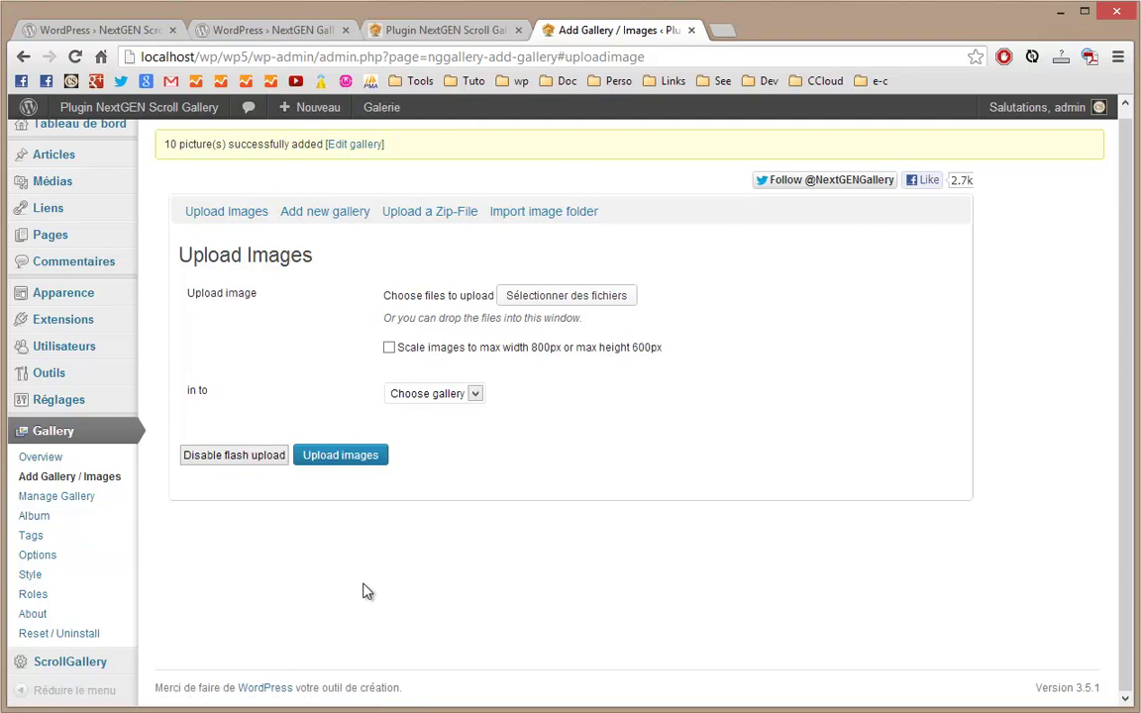
Step: Review the ScrollGallery plugin options, including the available gallery designs, the size and scrolling settings, and the shortcode instructions
left_click(73, 671)
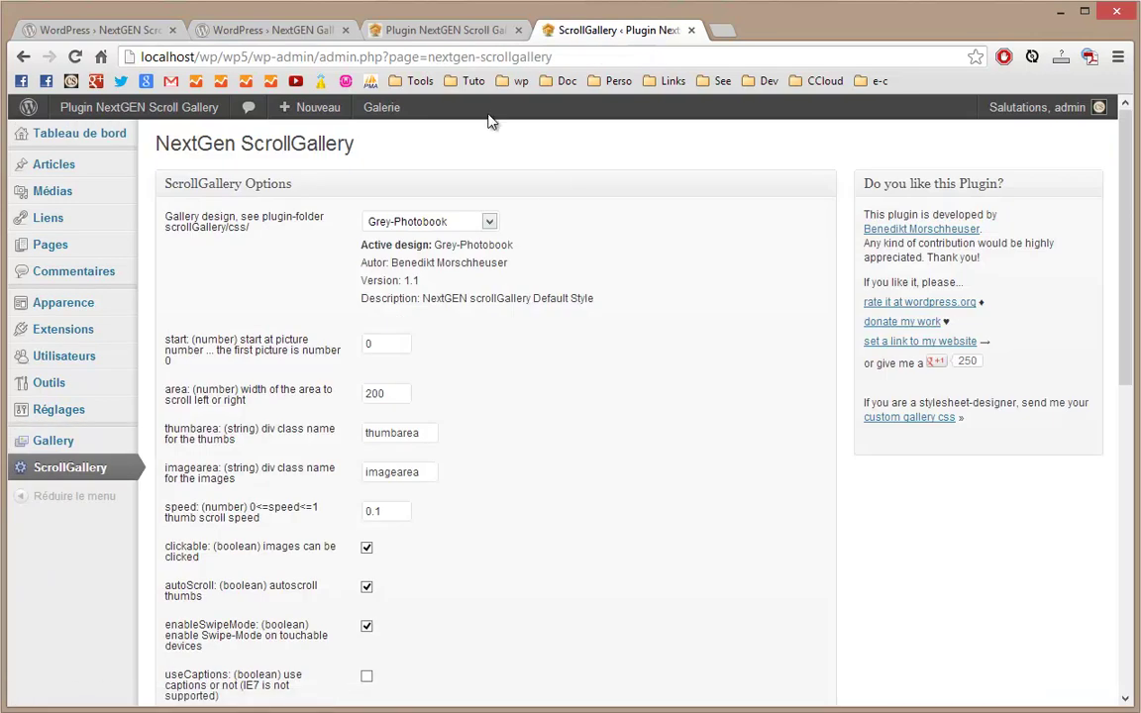
left_click(488, 224)
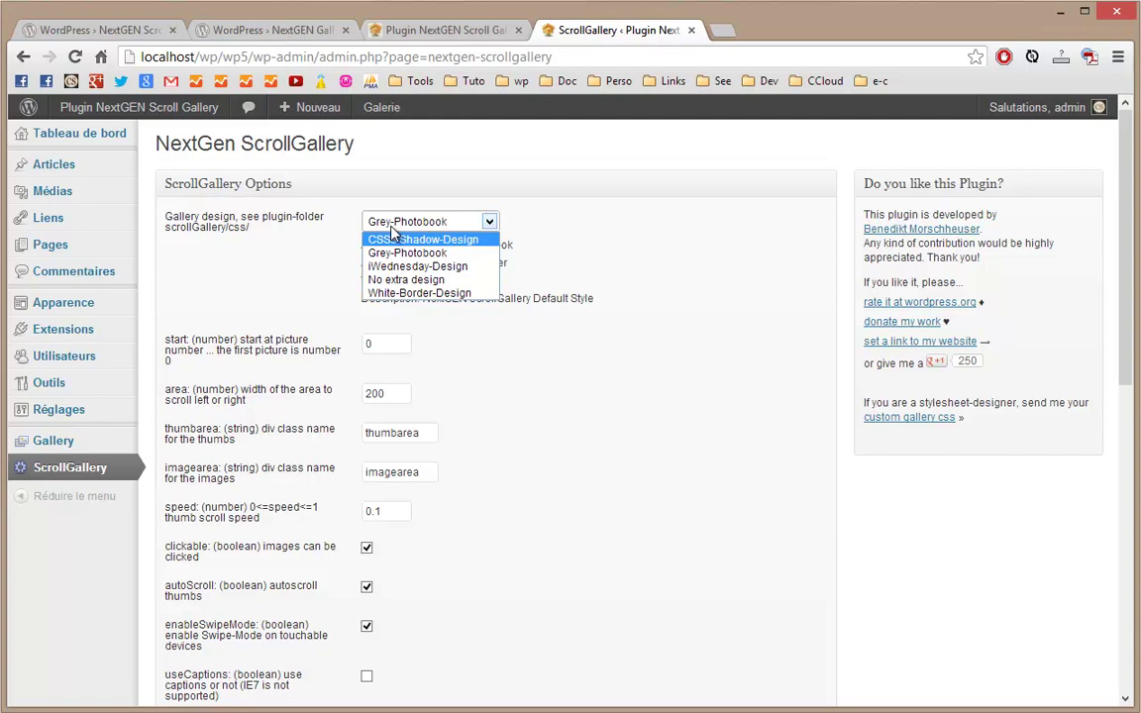
left_click(581, 254)
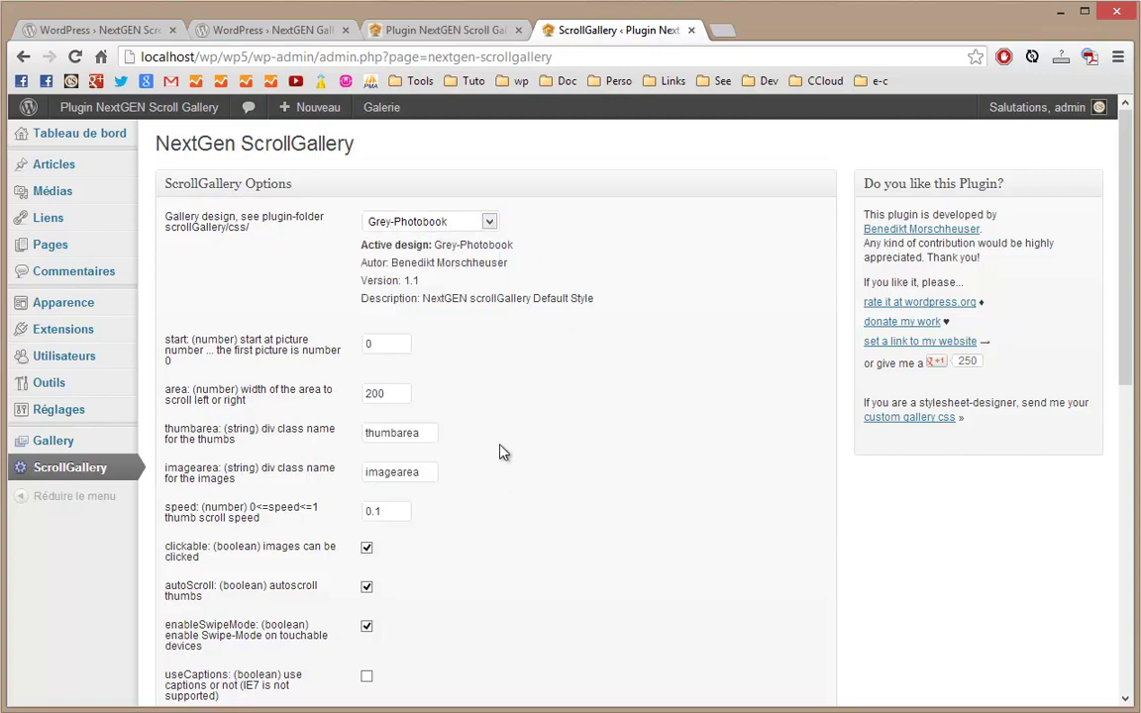
scroll(503, 453, "down", 7)
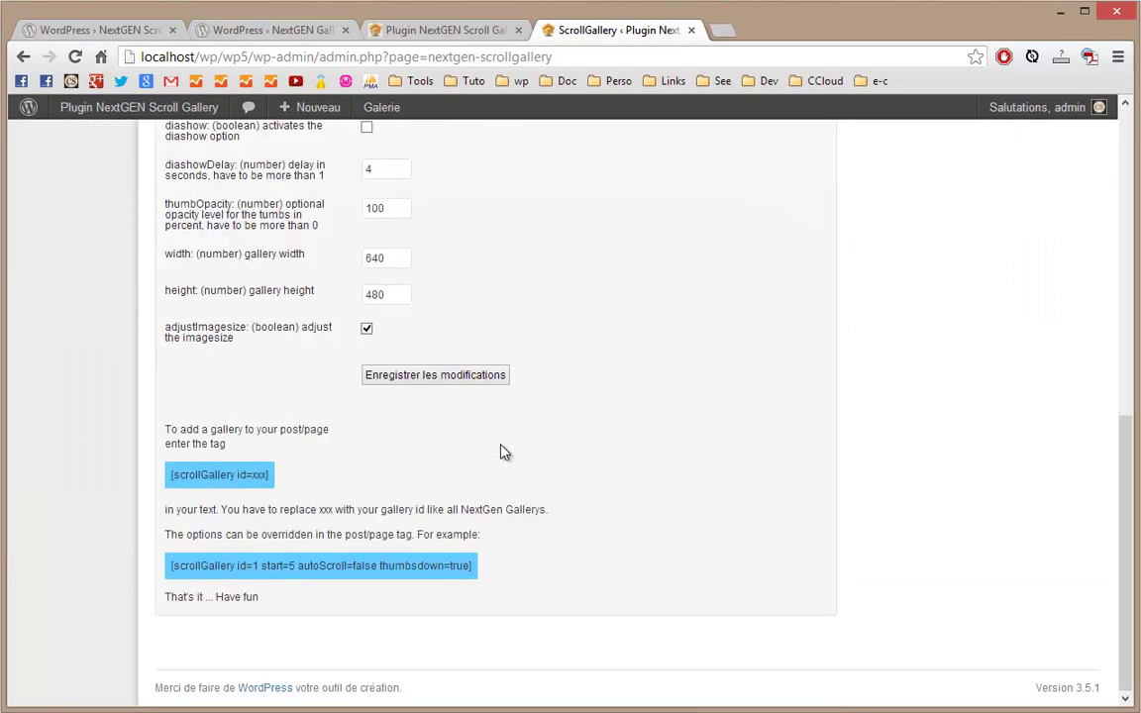
scroll(495, 441, "up", 4)
scroll(397, 257, "up", 2)
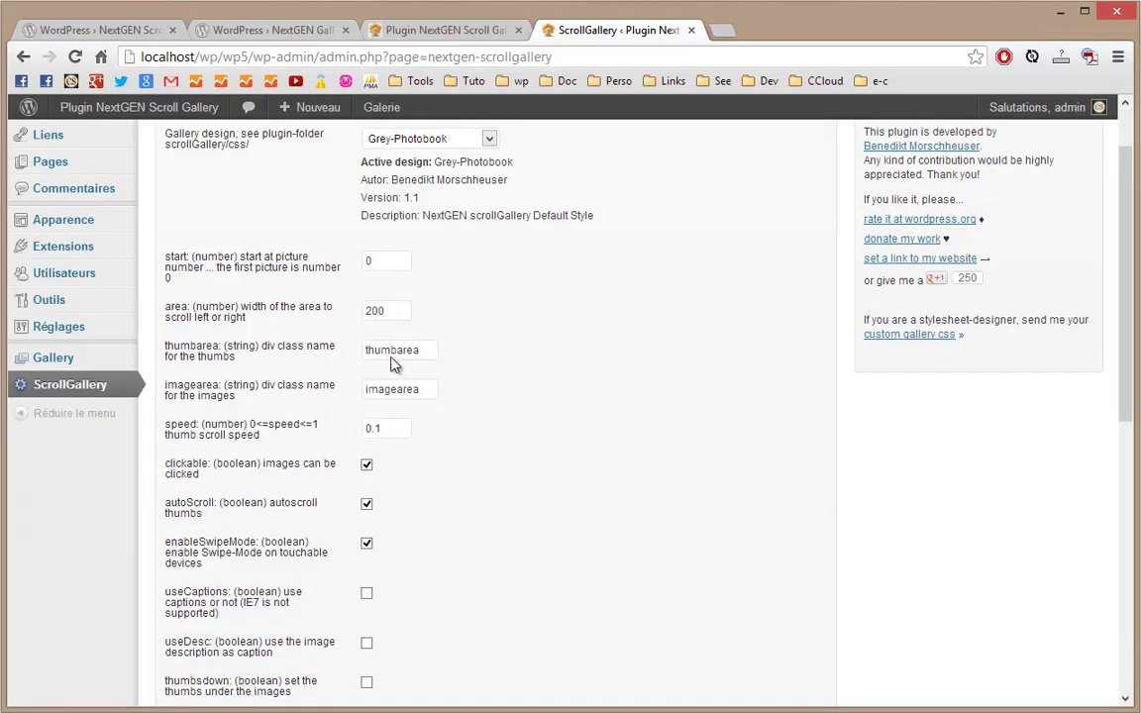
scroll(451, 473, "down", 5)
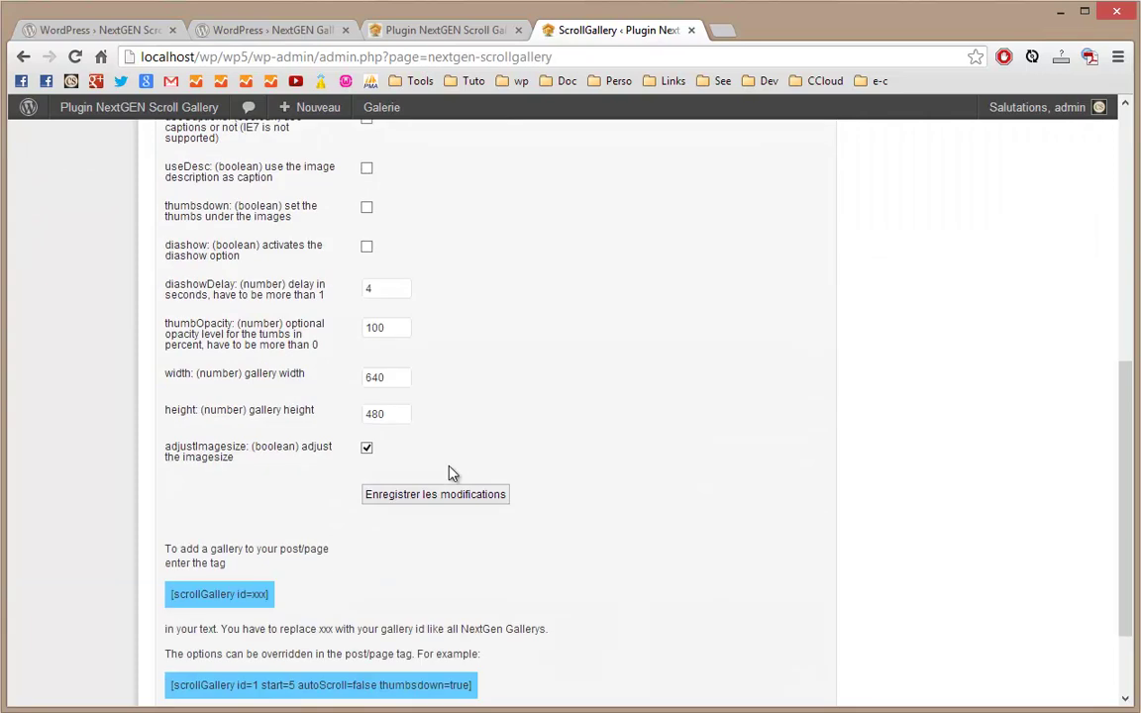
scroll(451, 473, "down", 2)
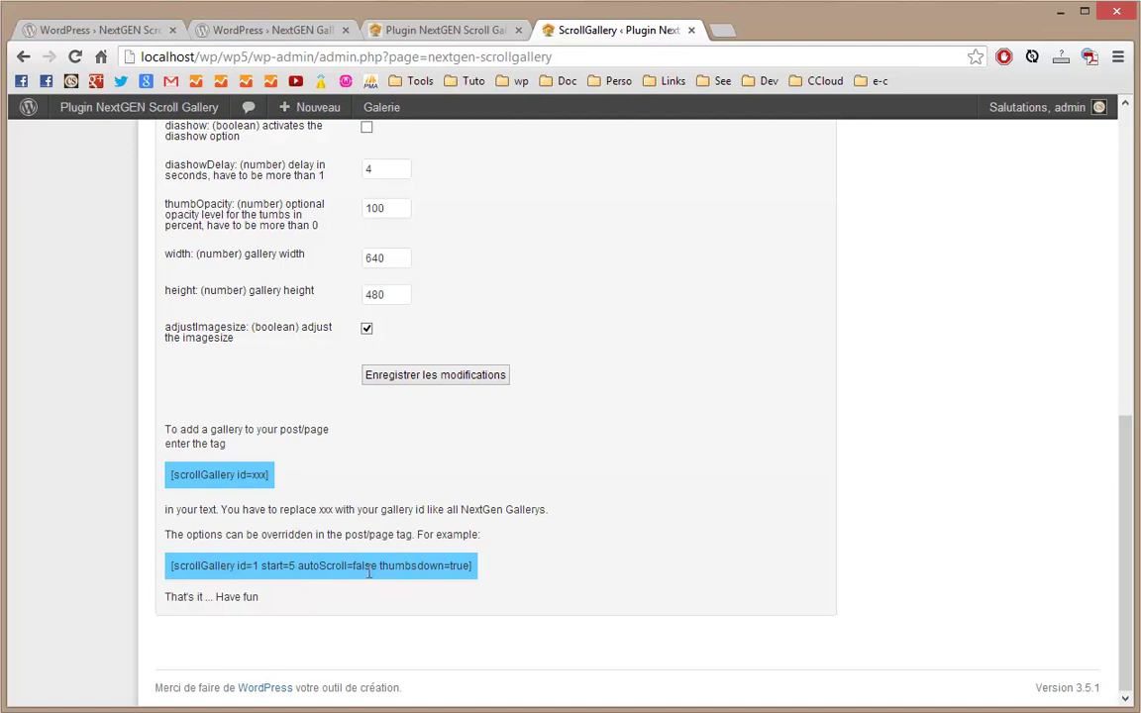
scroll(368, 572, "up", 7)
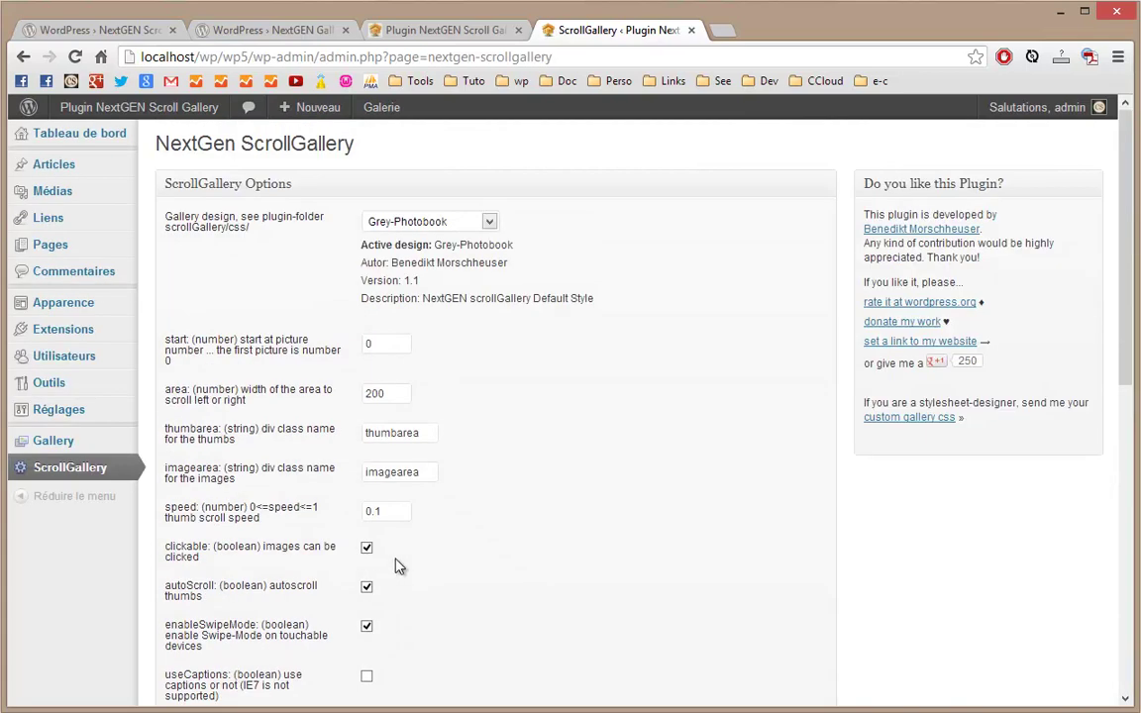
Step: Add the shortcode [scrollGallery id=1] on a new line at the end of Article 3 and update the article
mouse_move(51, 167)
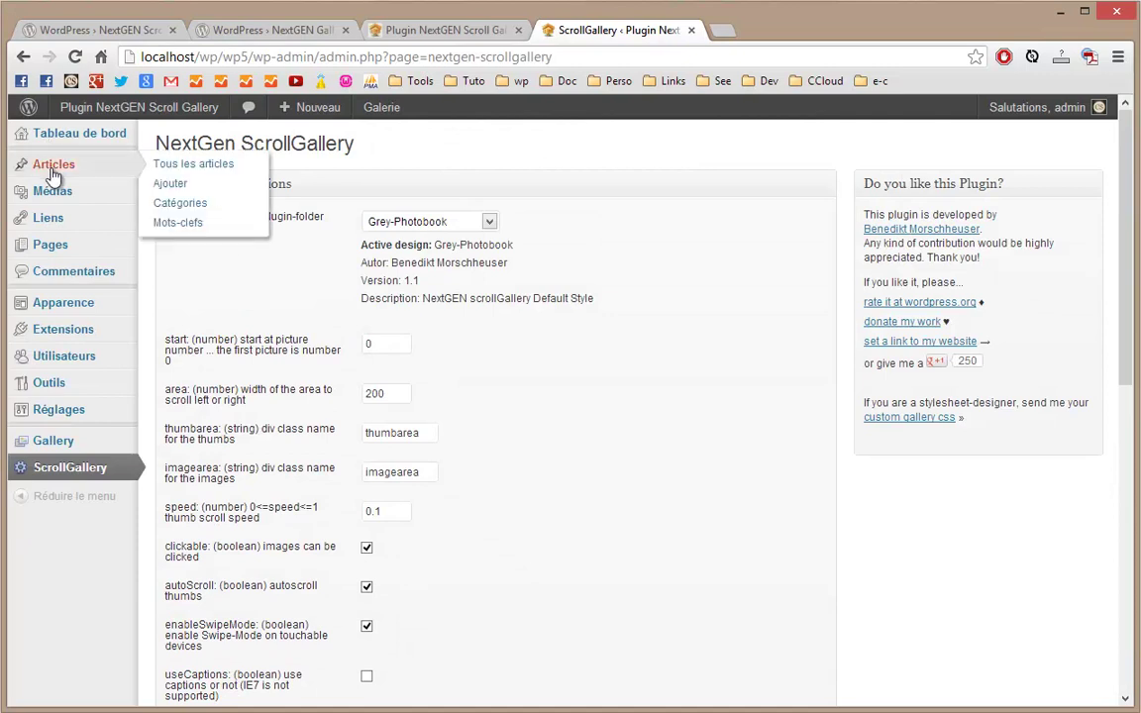
left_click(175, 170)
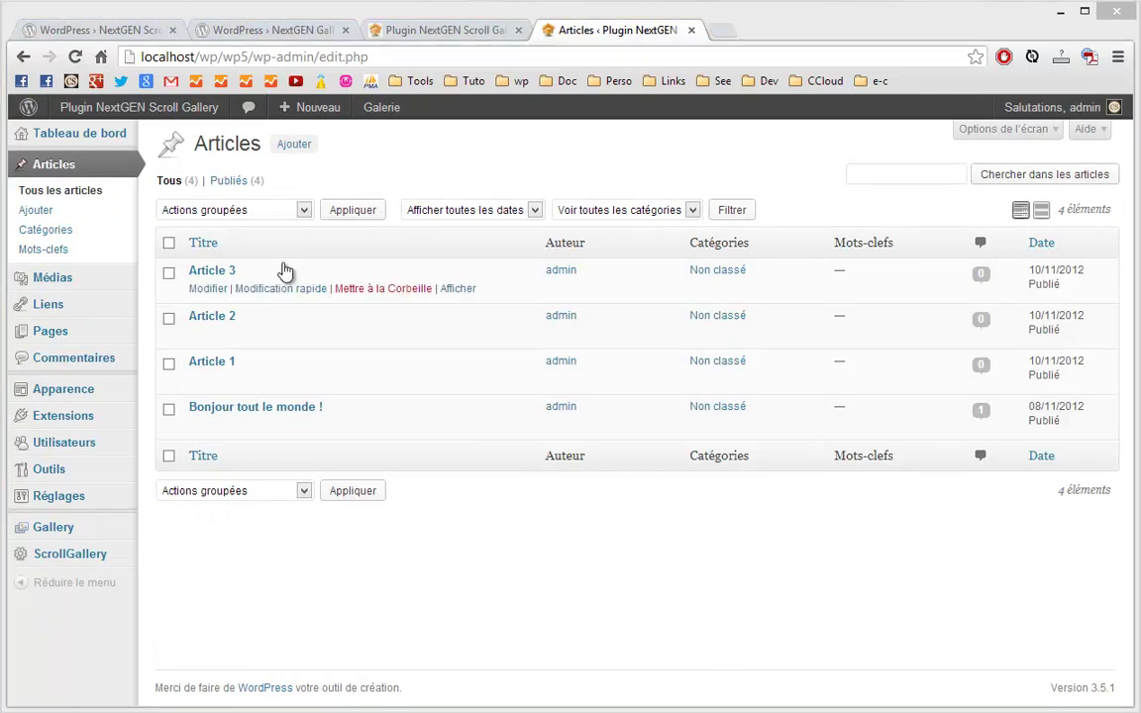
left_click(202, 294)
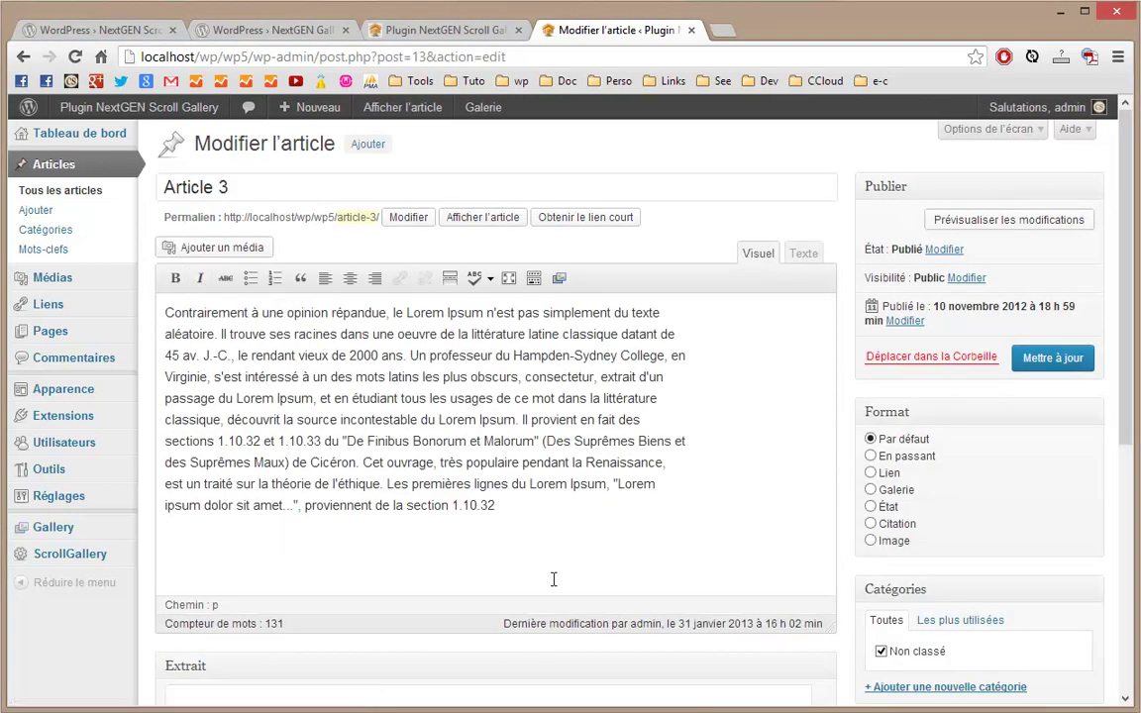
left_click(504, 510)
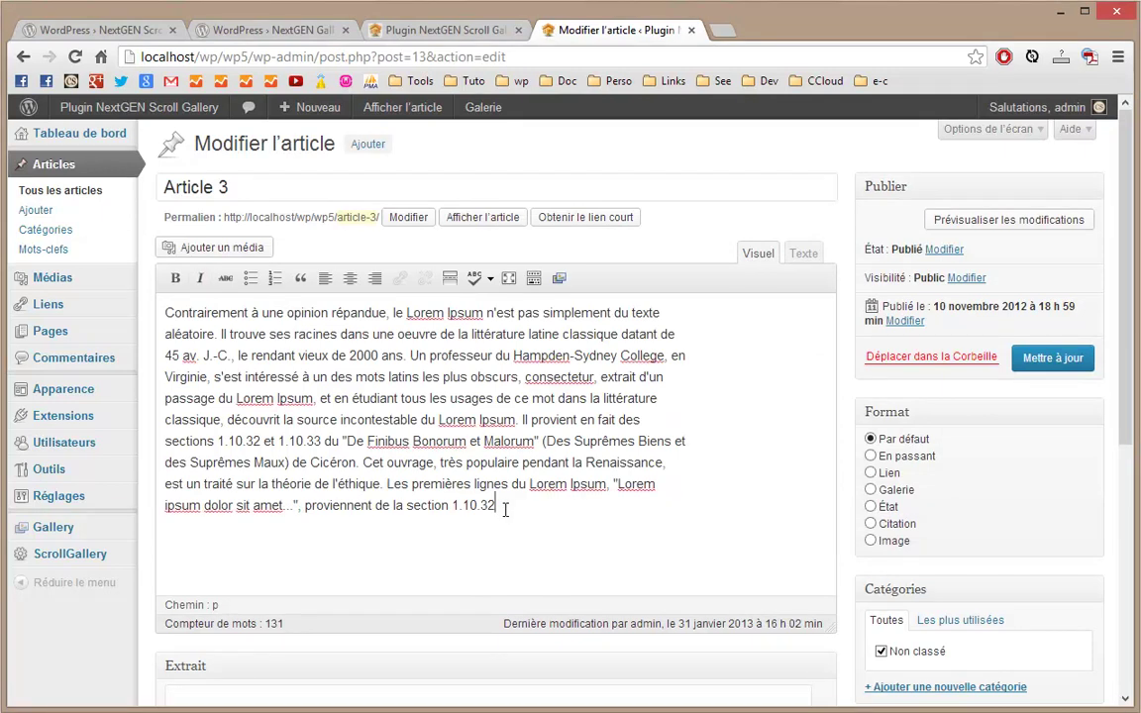
key("Return")
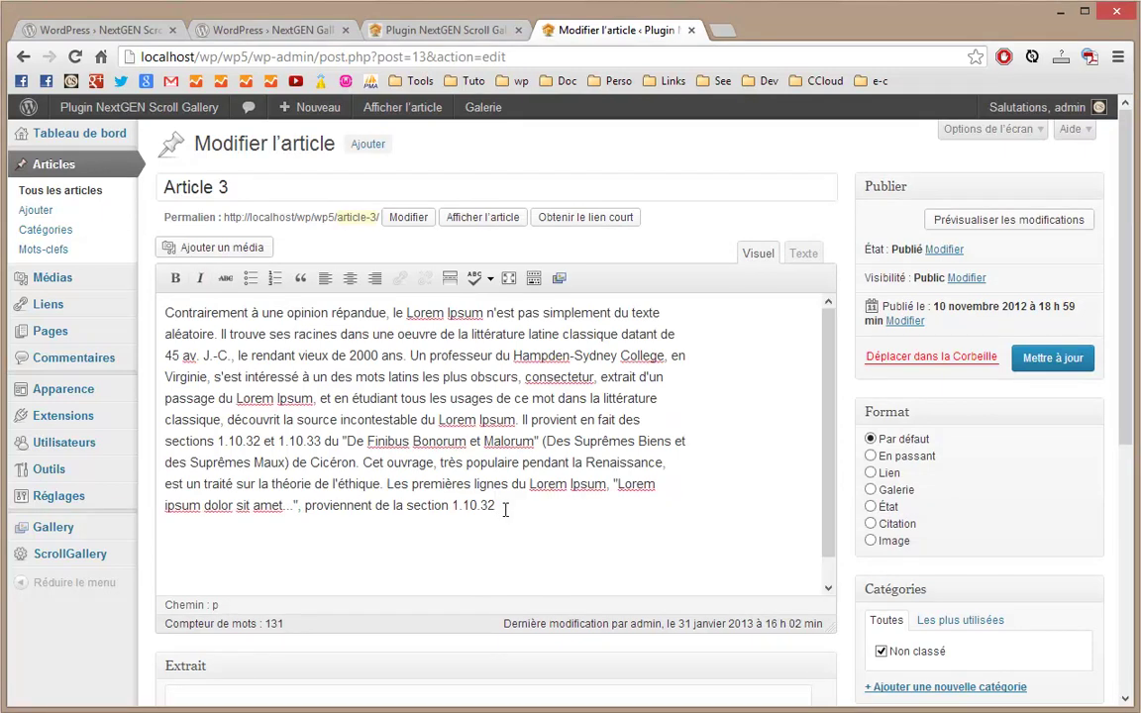
type("[scrollGallery id=1]")
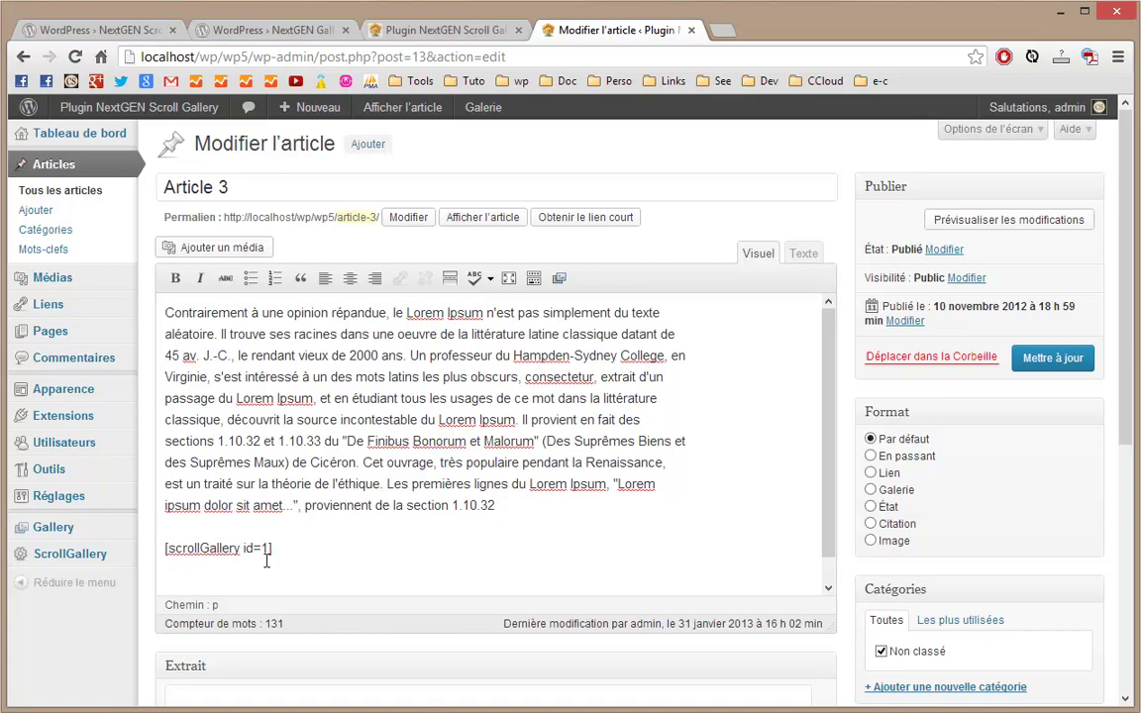
left_click(1057, 365)
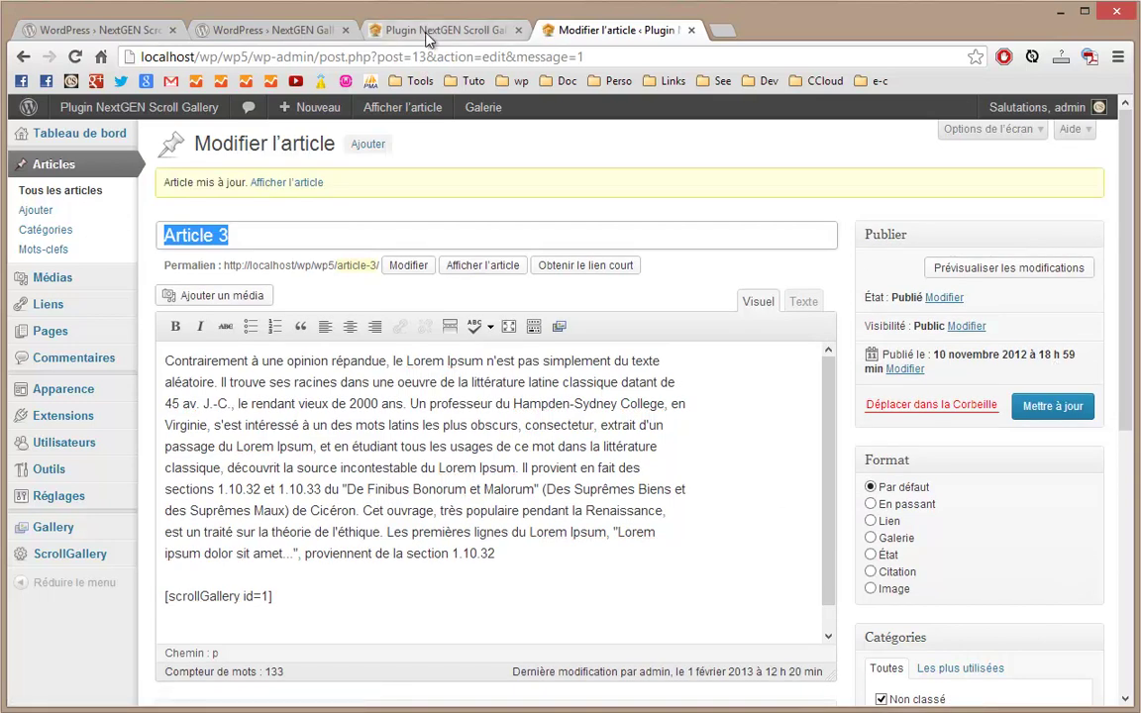
Step: Reload the site's front page and examine the scroll gallery below the text of Article 3
left_click(382, 27)
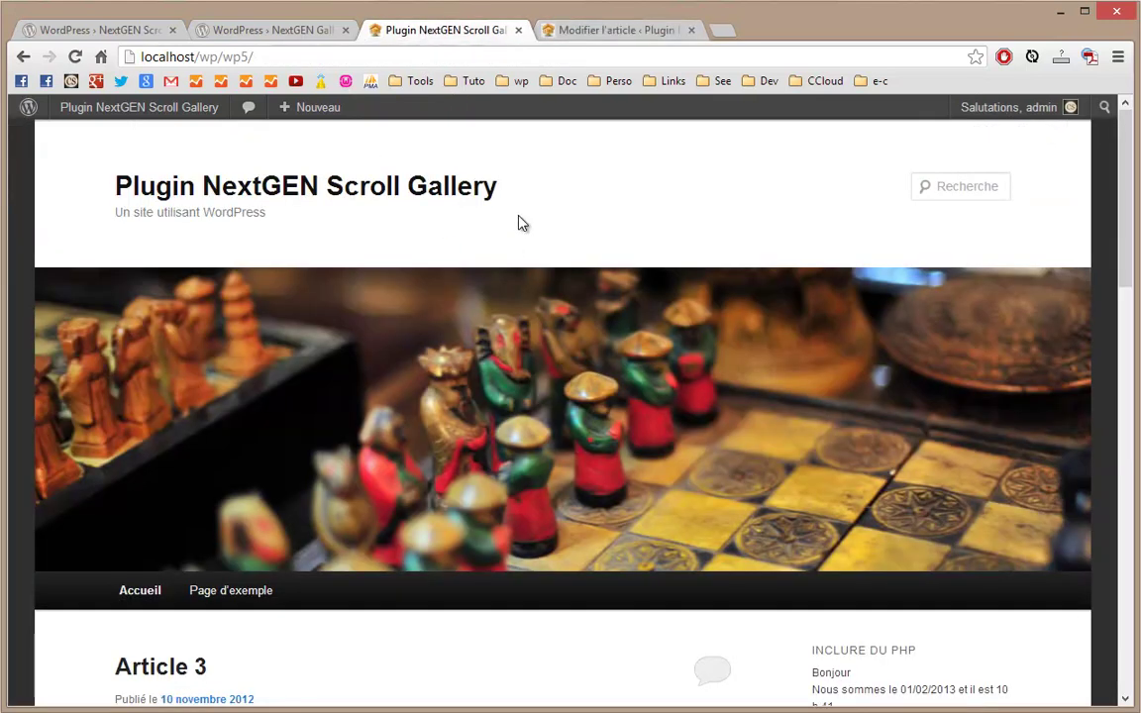
key("F5")
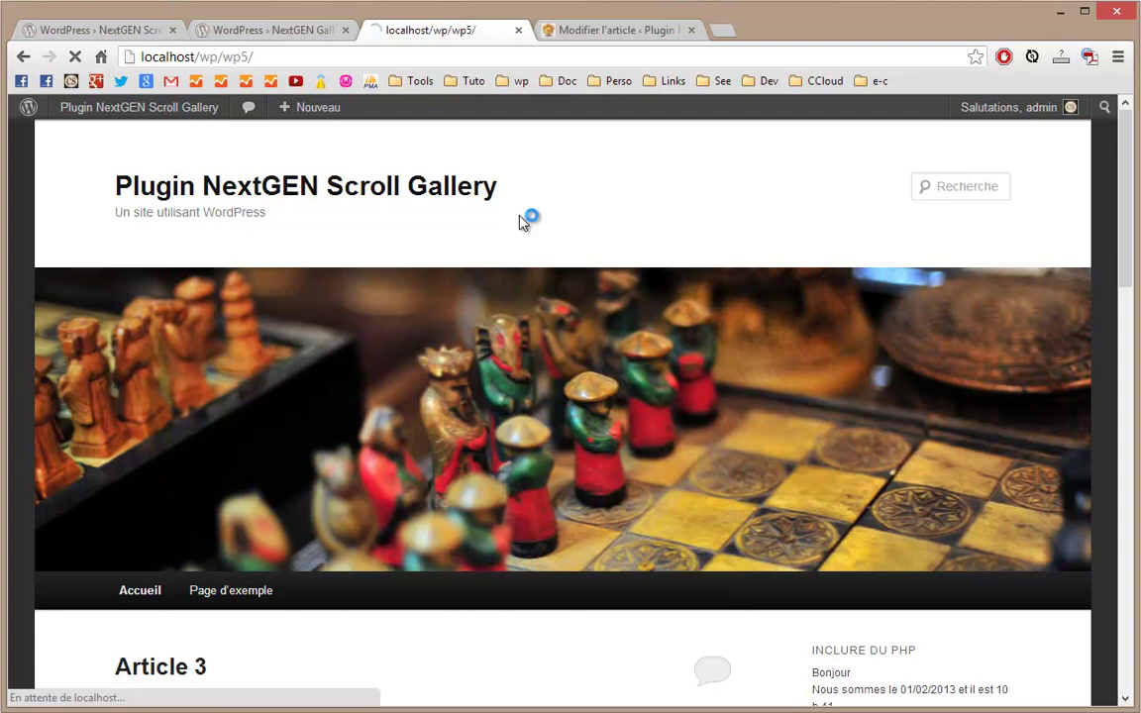
scroll(523, 222, "down", 5)
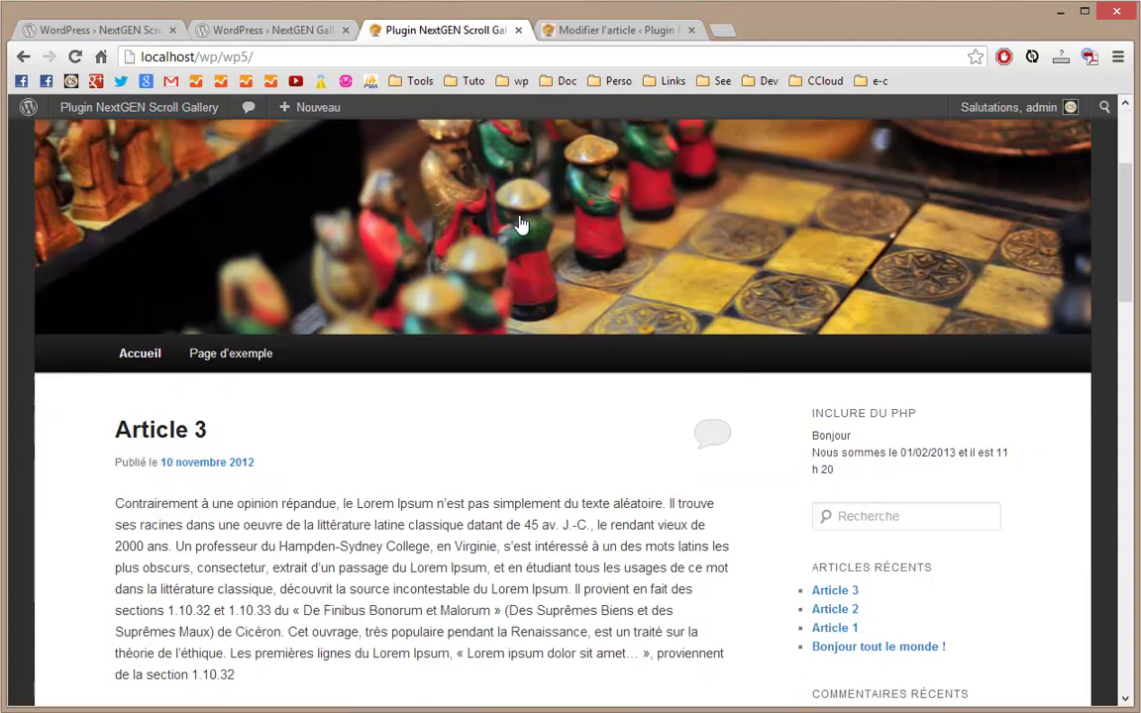
scroll(522, 221, "down", 3)
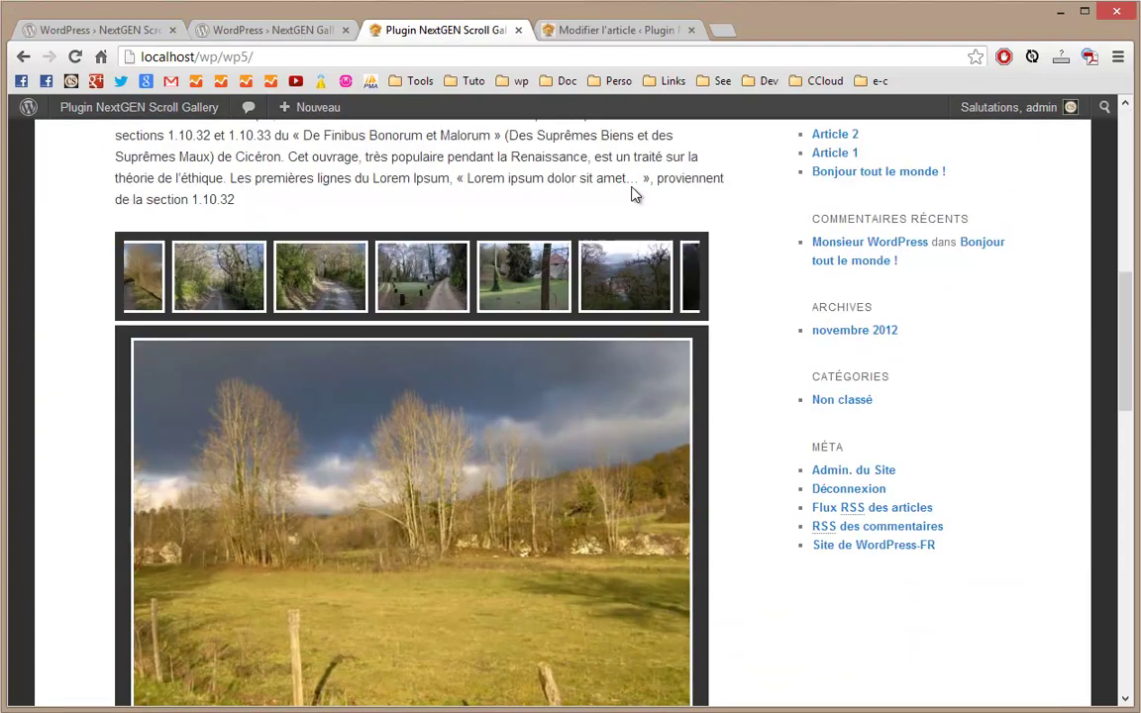
scroll(762, 360, "down", 3)
scroll(763, 360, "up", 3)
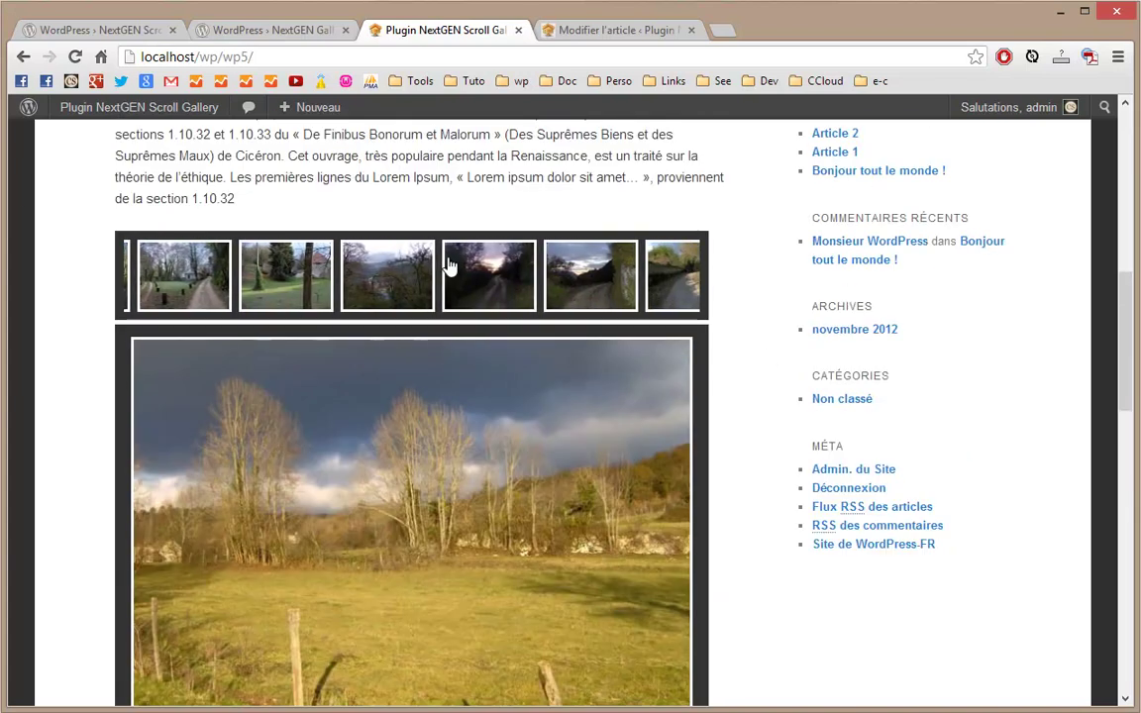
Step: Browse the images of the Article 3 gallery using its thumbnails and its large picture
left_click(484, 294)
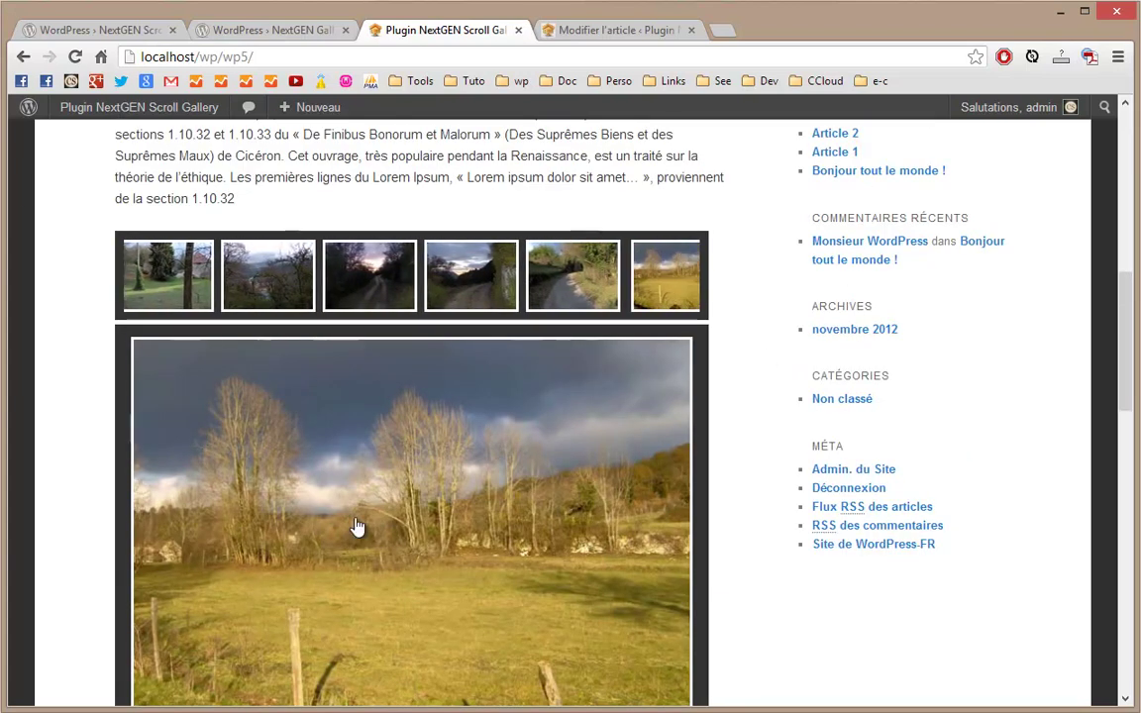
scroll(501, 530, "down", 1)
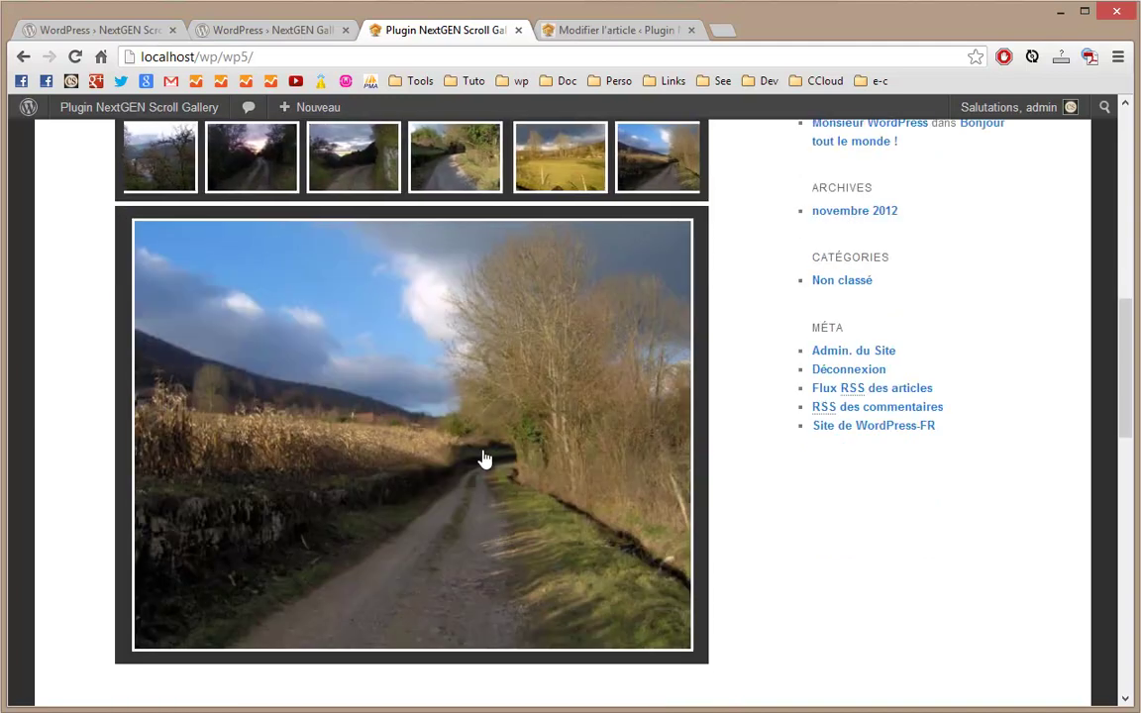
left_click(484, 459)
left_click(483, 453)
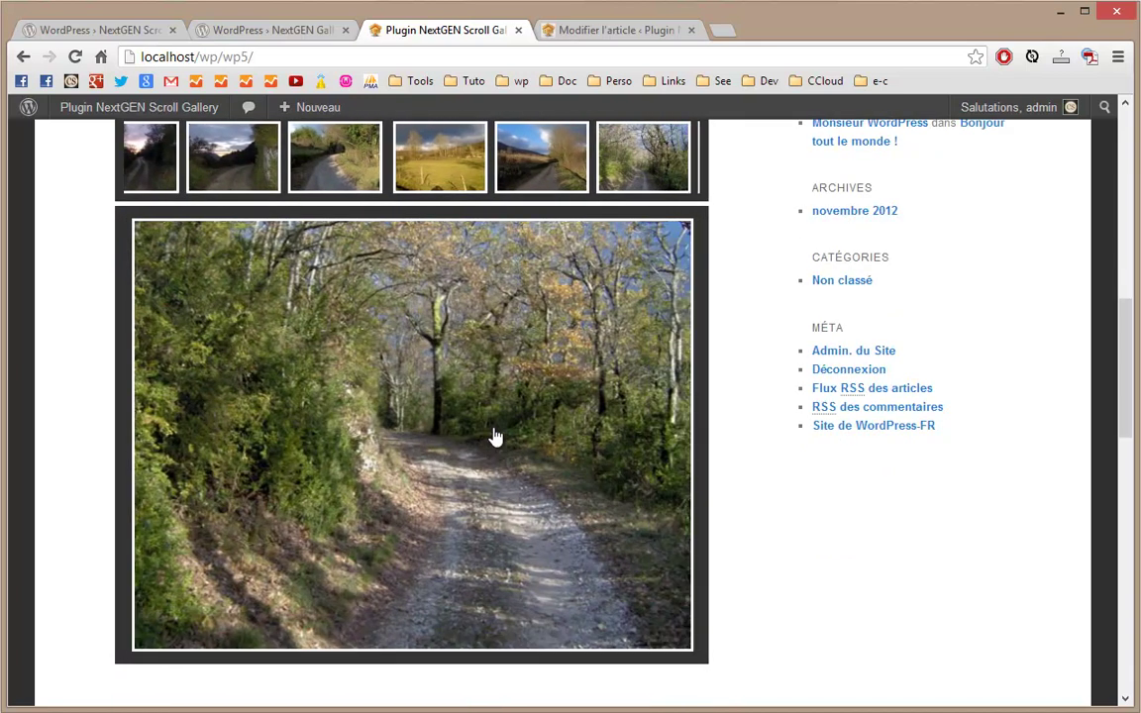
left_click(400, 152)
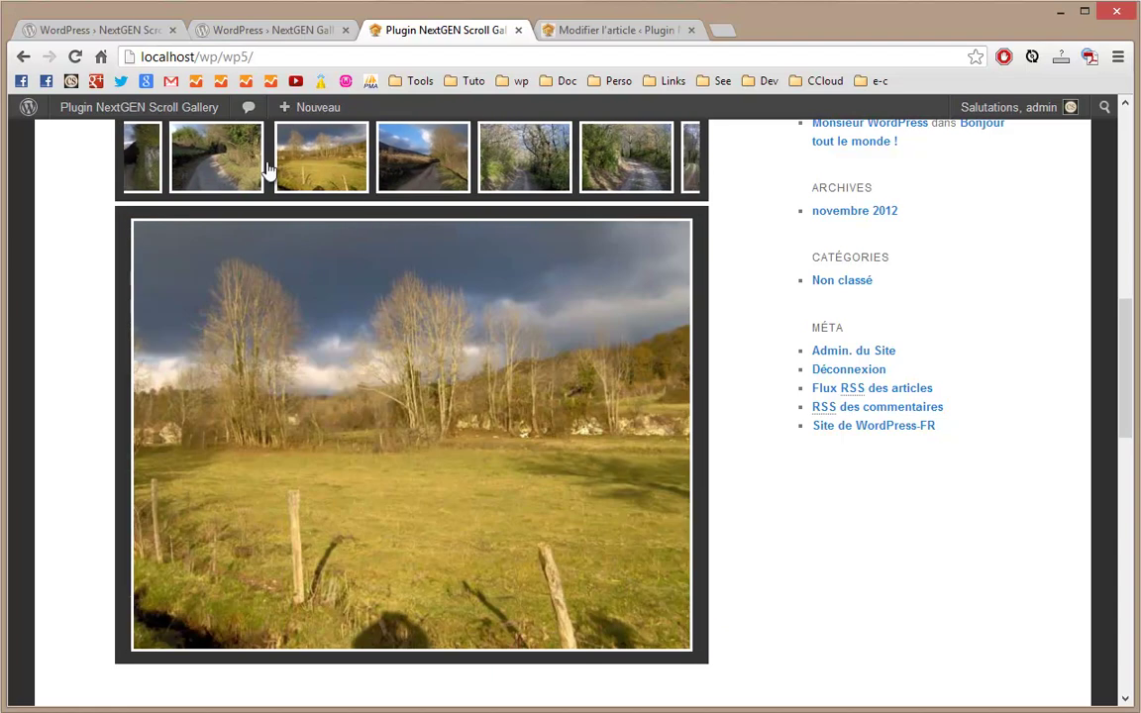
left_click(216, 172)
scroll(754, 451, "up", 2)
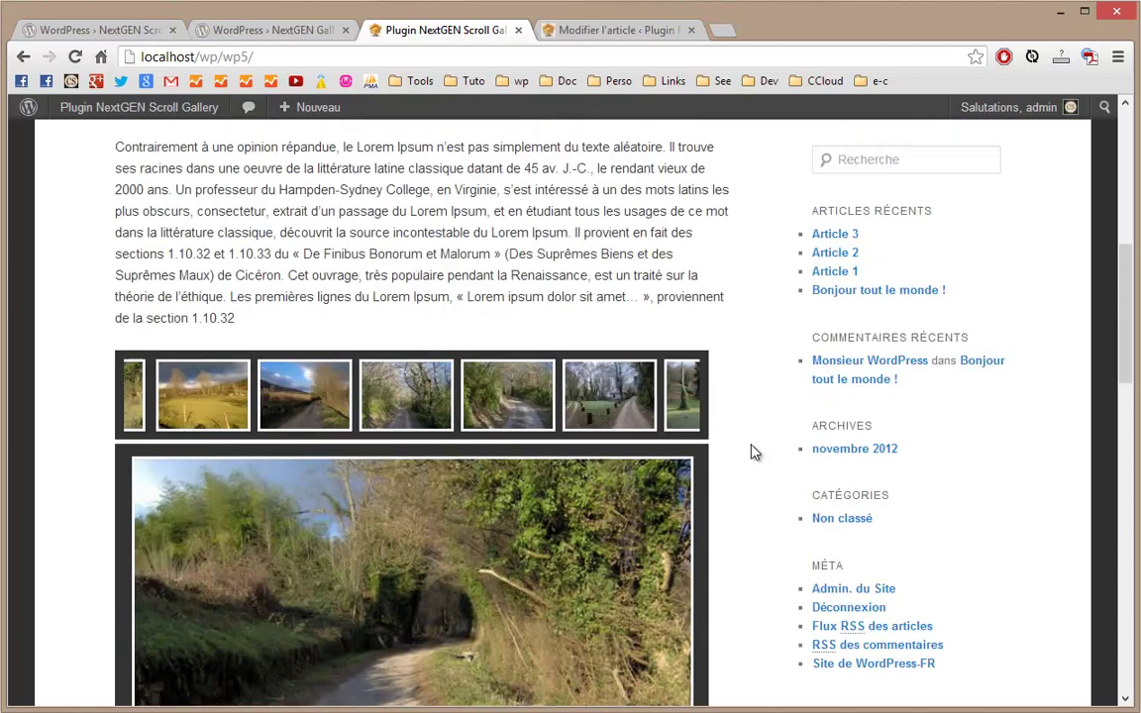
scroll(754, 452, "down", 1)
scroll(754, 453, "up", 4)
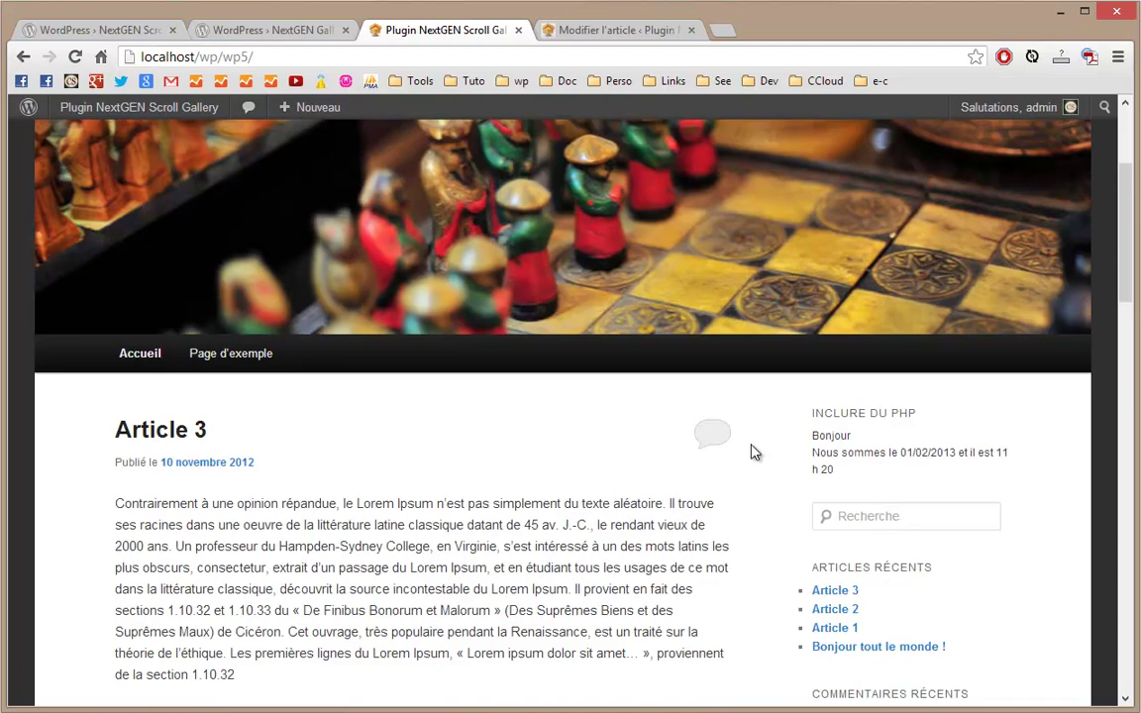
scroll(754, 453, "up", 2)
Step: Open Article 2 for editing, add [scrollGallery id=2 start=5 autoScroll=false thumbsdown=true] on a new line at its end, and update the article
left_click(582, 32)
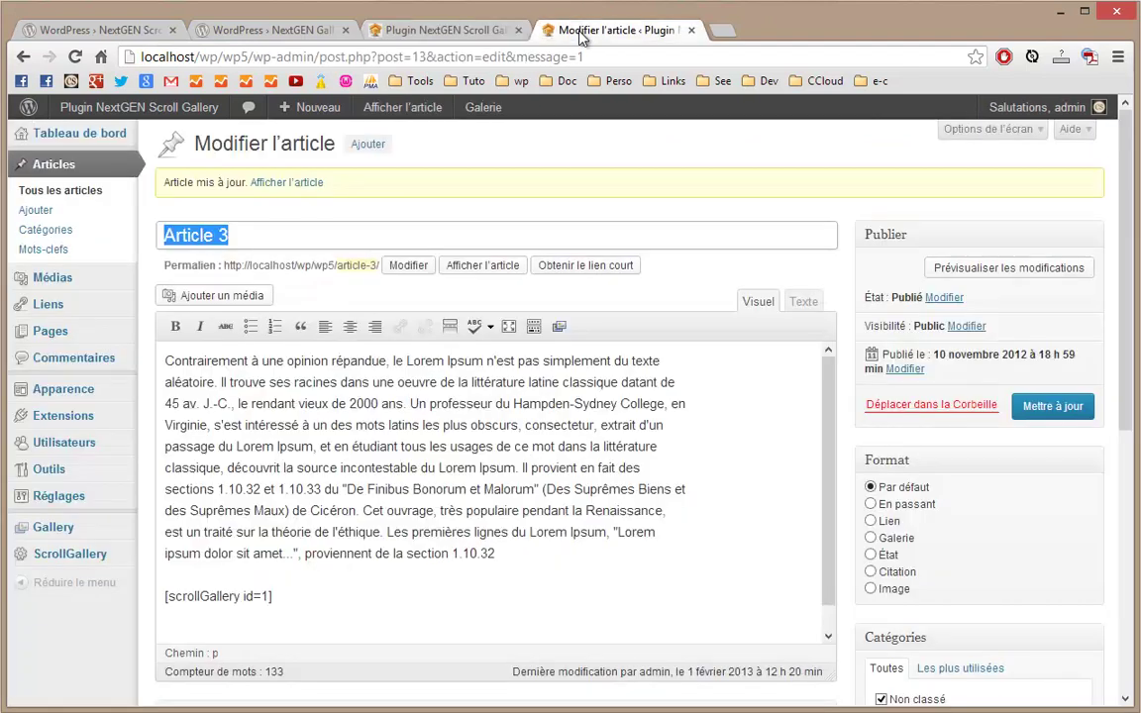
left_click(39, 196)
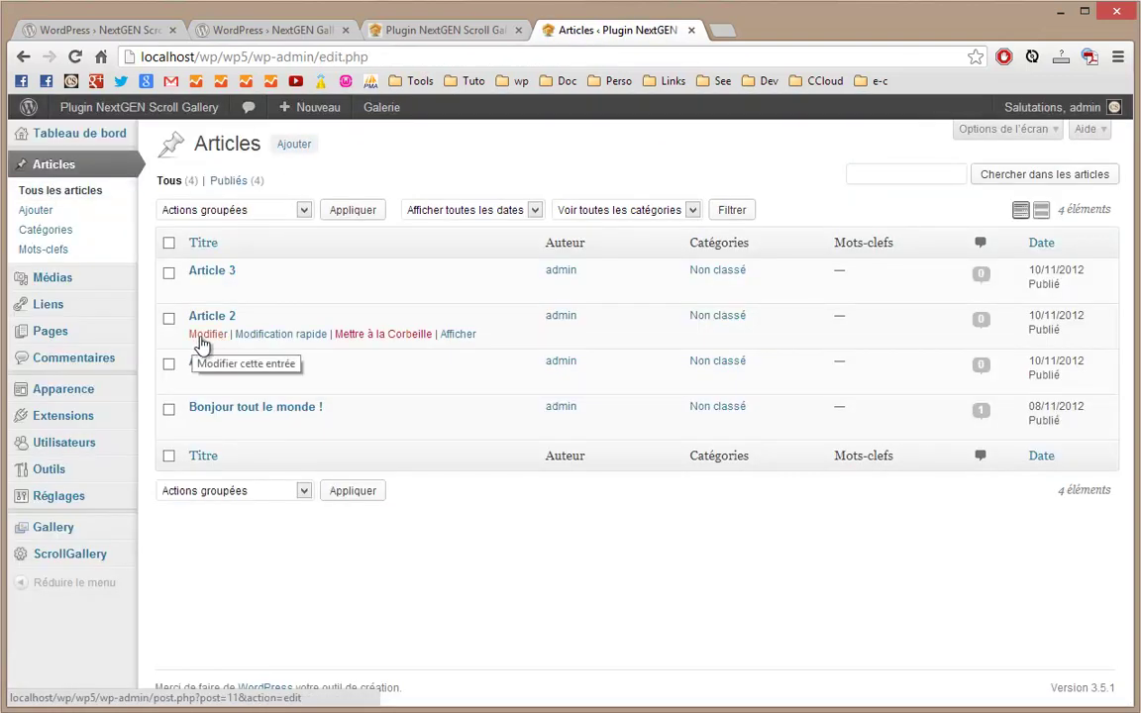
left_click(206, 336)
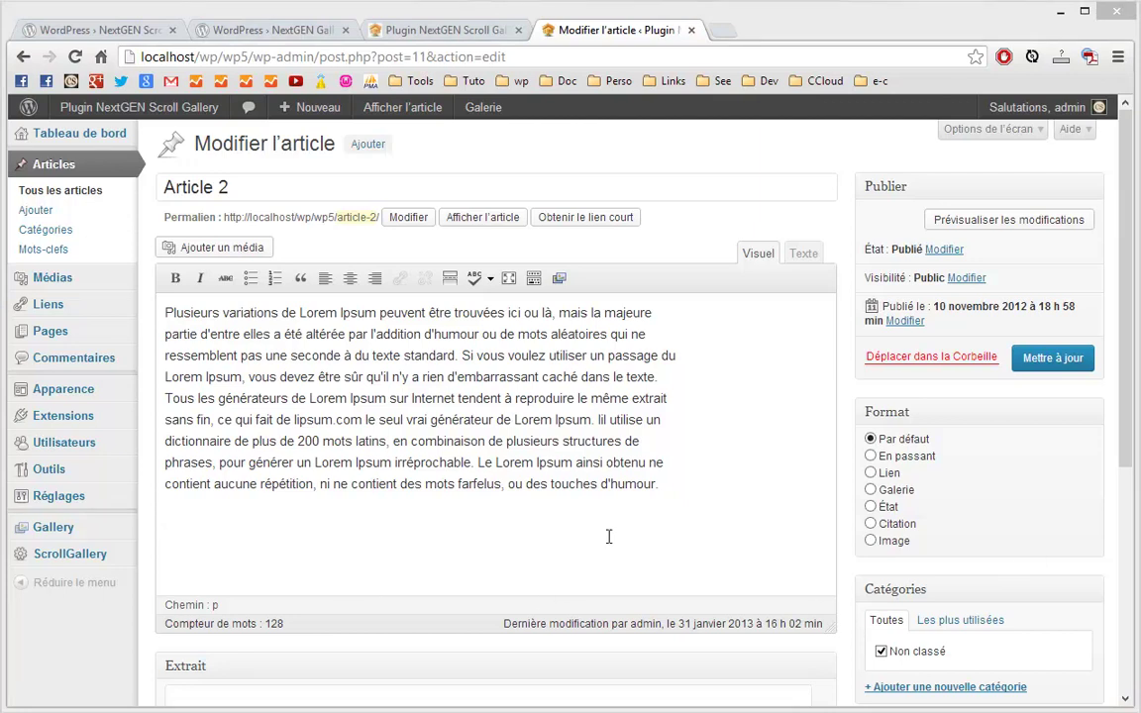
left_click(674, 489)
key("Return")
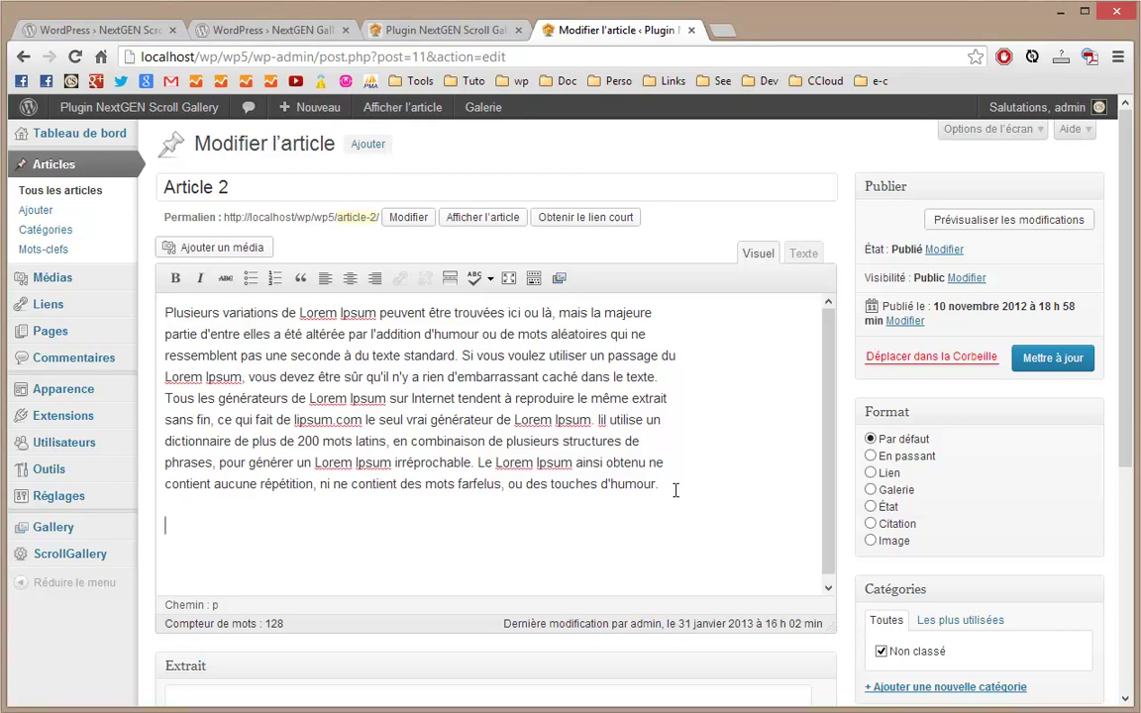
type("[scrollGallery id=2 start=5 autoScroll=false thumbsdown=true]")
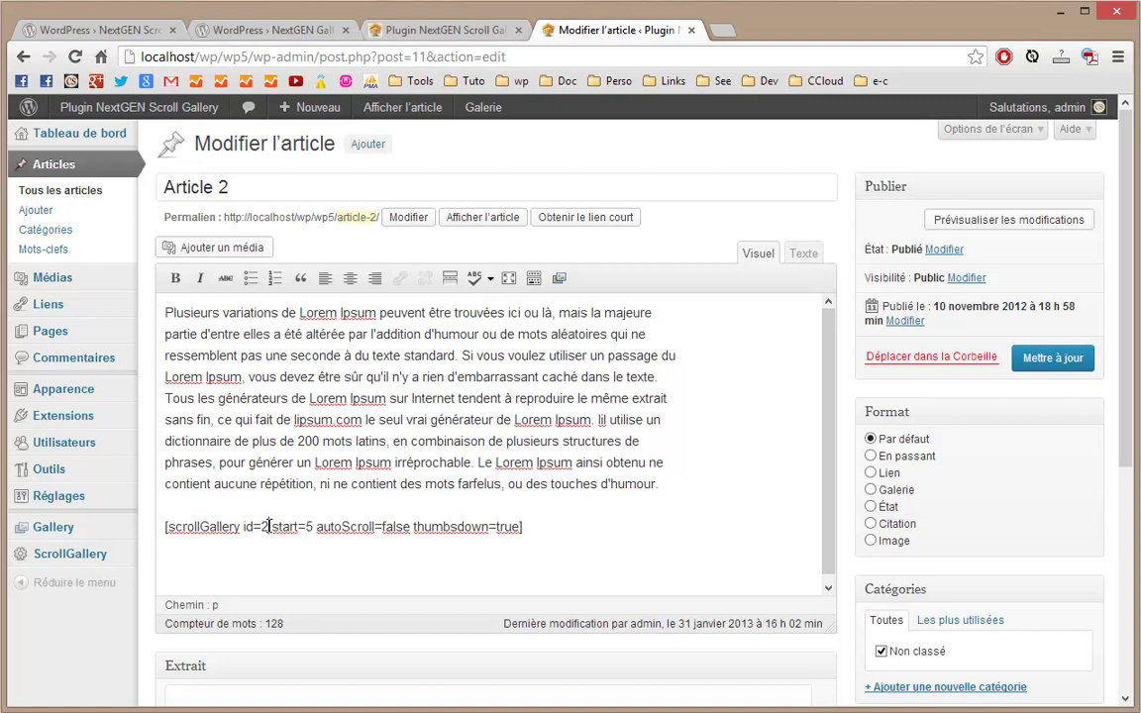
left_click(1045, 358)
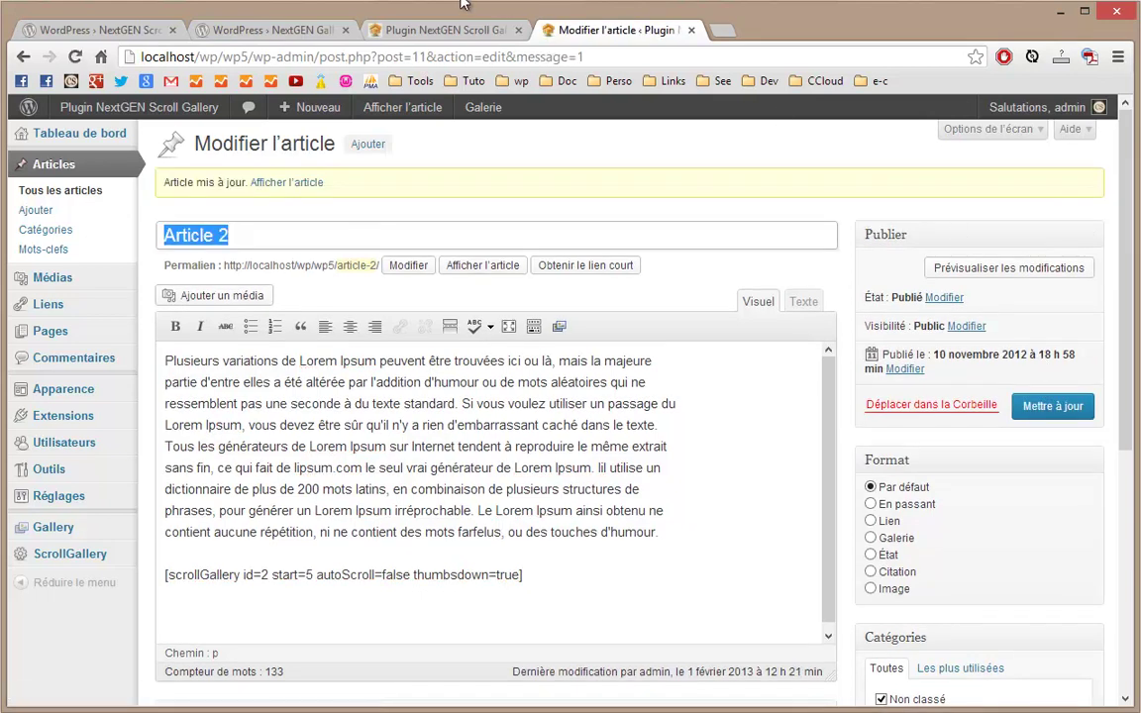
Step: Reload the site's front page and examine the start image and thumbnail position of the scroll gallery in Article 2
left_click(407, 32)
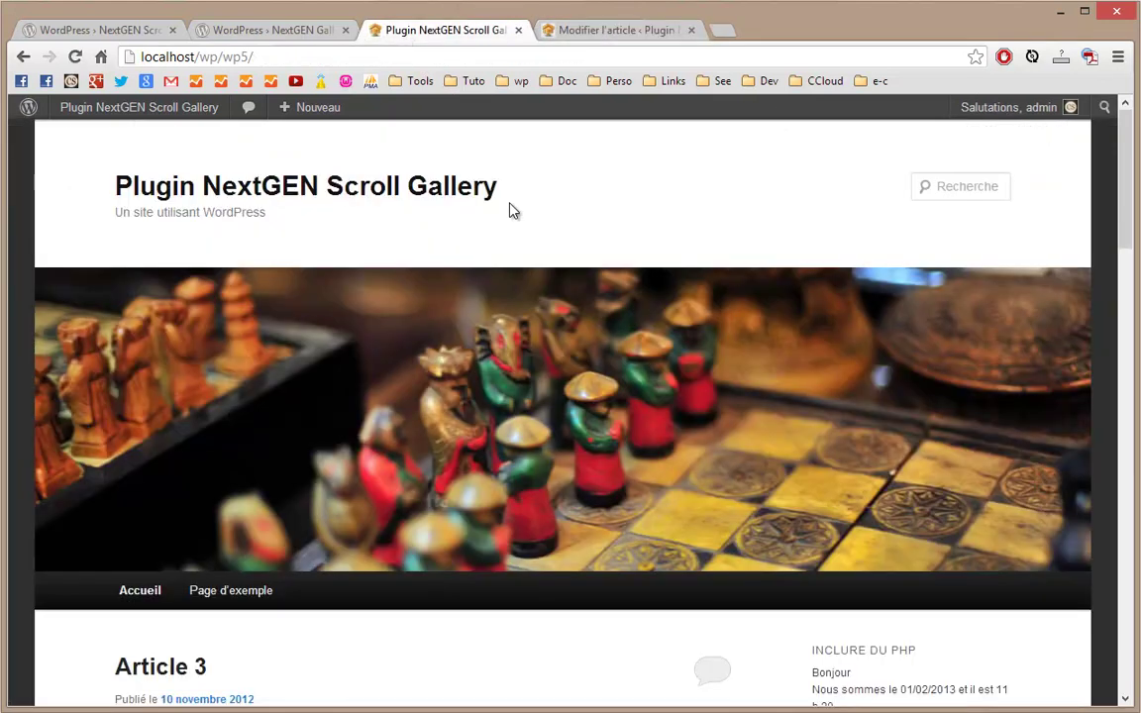
key("F5")
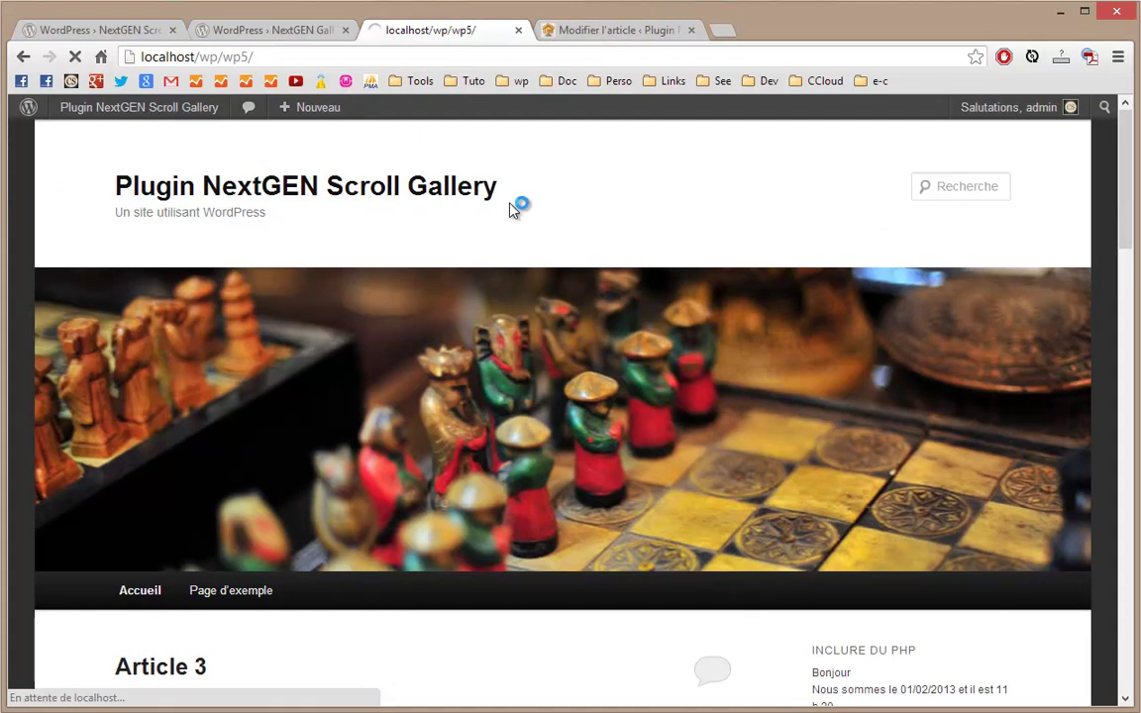
scroll(513, 208, "down", 8)
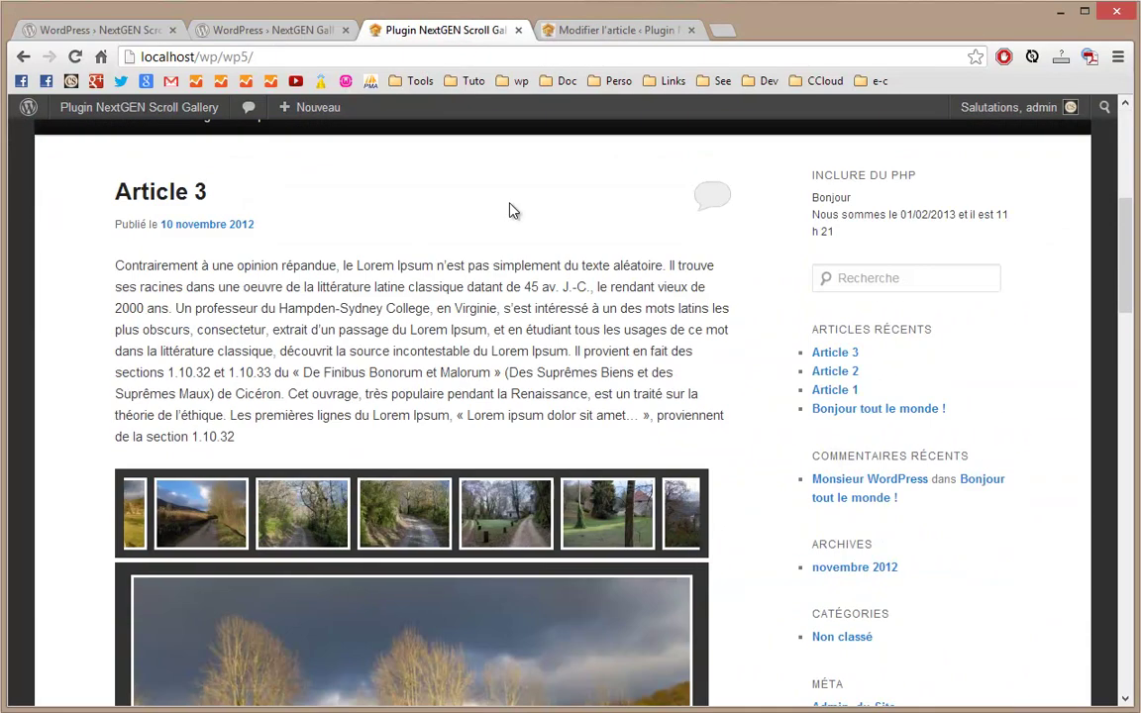
scroll(511, 208, "down", 8)
scroll(510, 203, "down", 3)
scroll(511, 206, "up", 2)
scroll(513, 210, "down", 1)
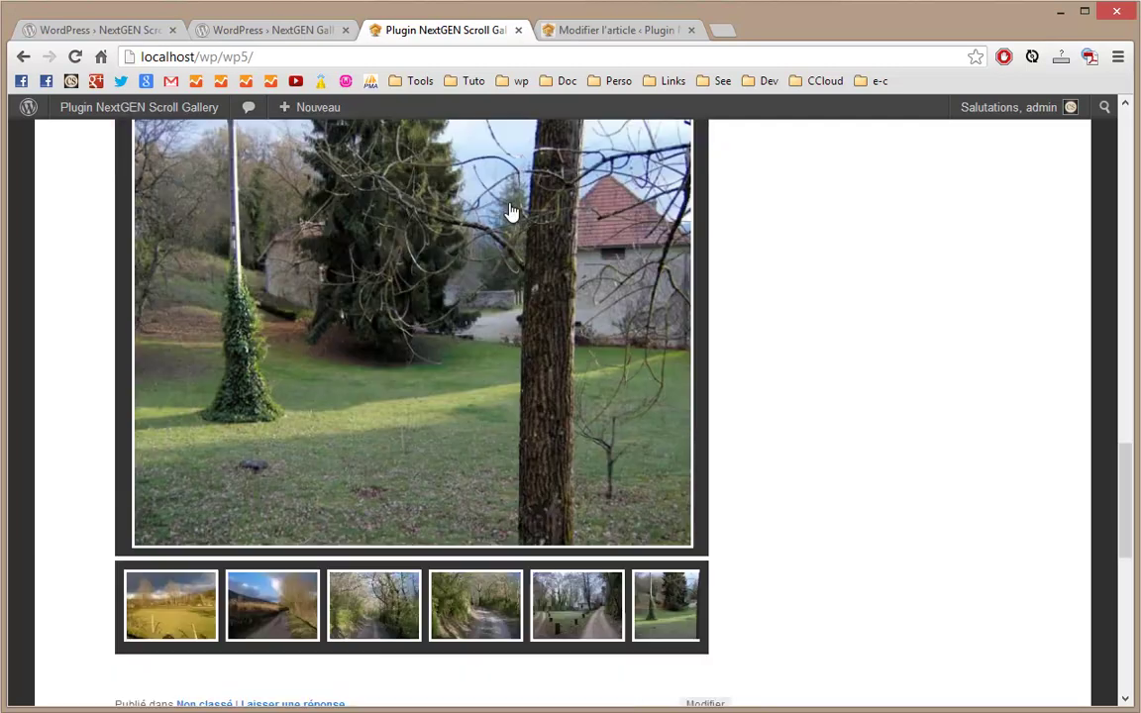
Step: Browse the Article 2 gallery using its thumbnails and compare its thumbnail scrolling with the Article 3 gallery
left_click(269, 607)
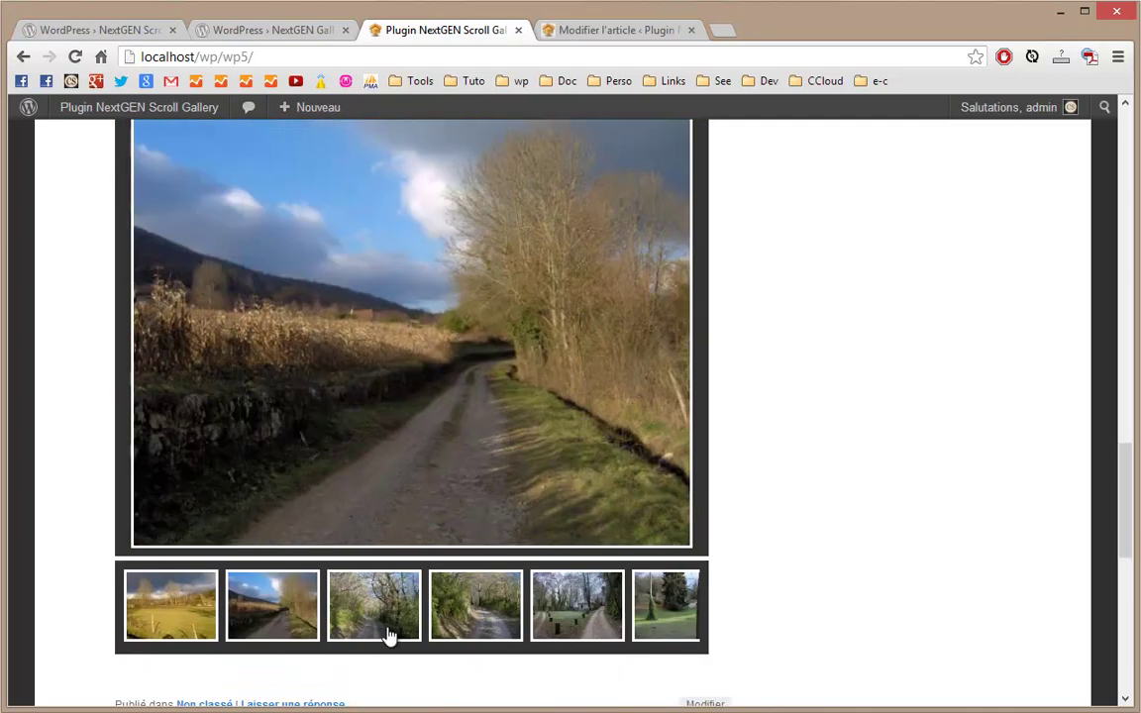
left_click(389, 616)
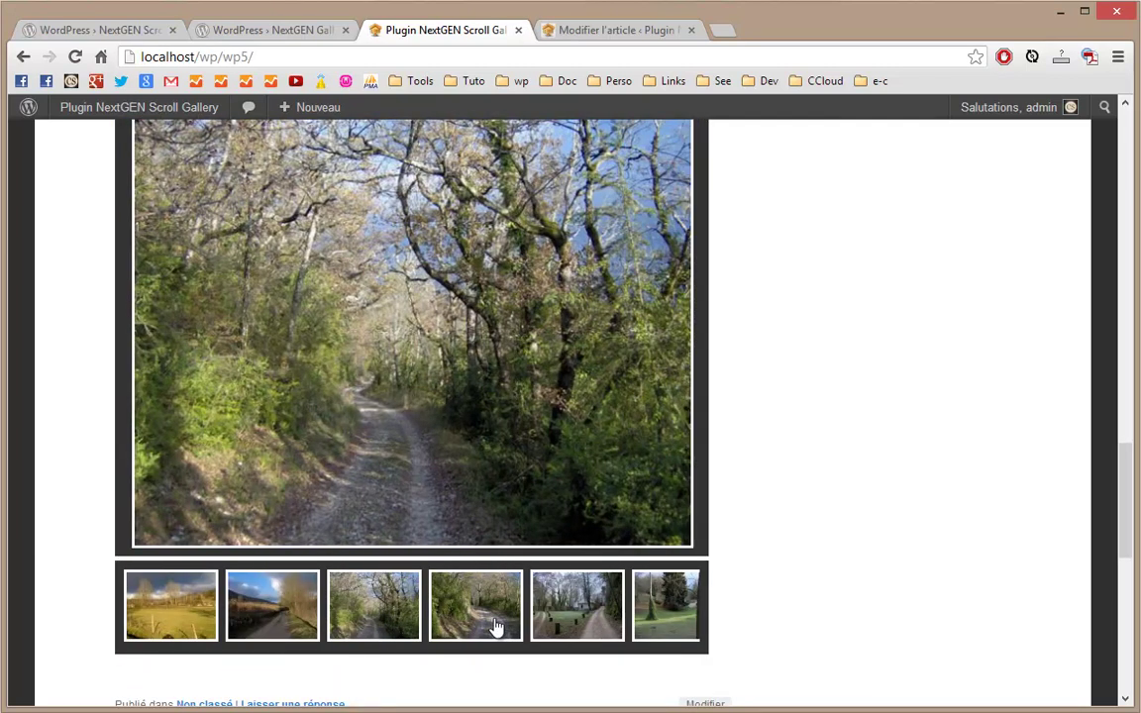
left_click(495, 626)
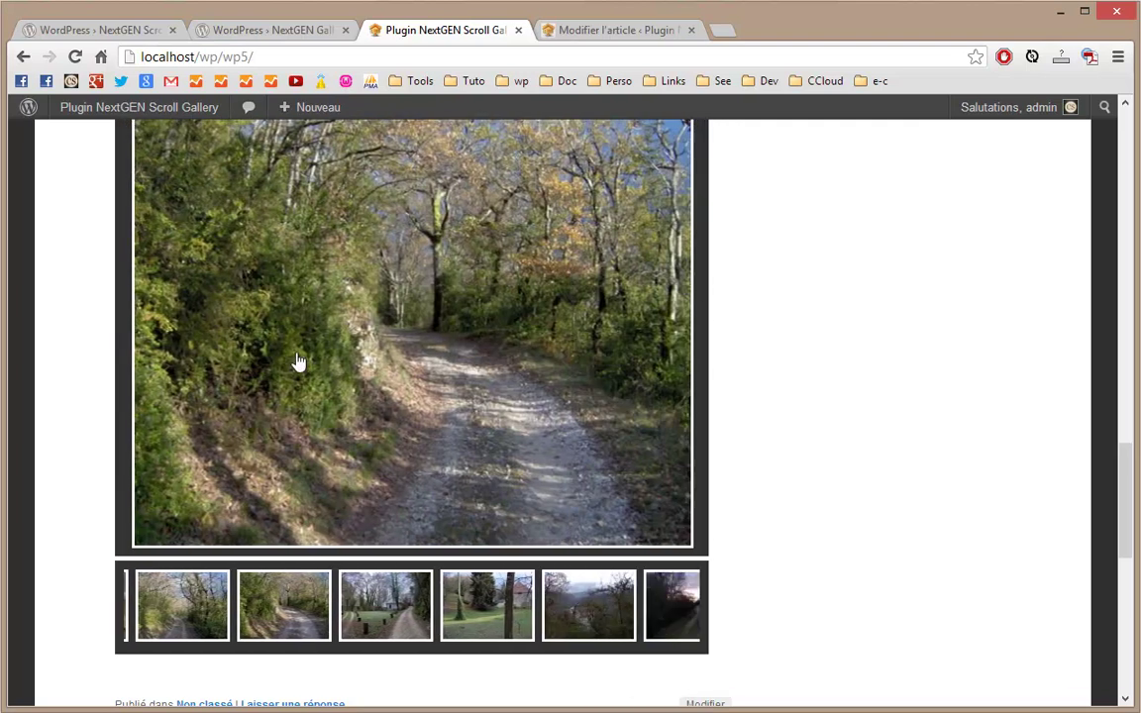
scroll(810, 361, "up", 10)
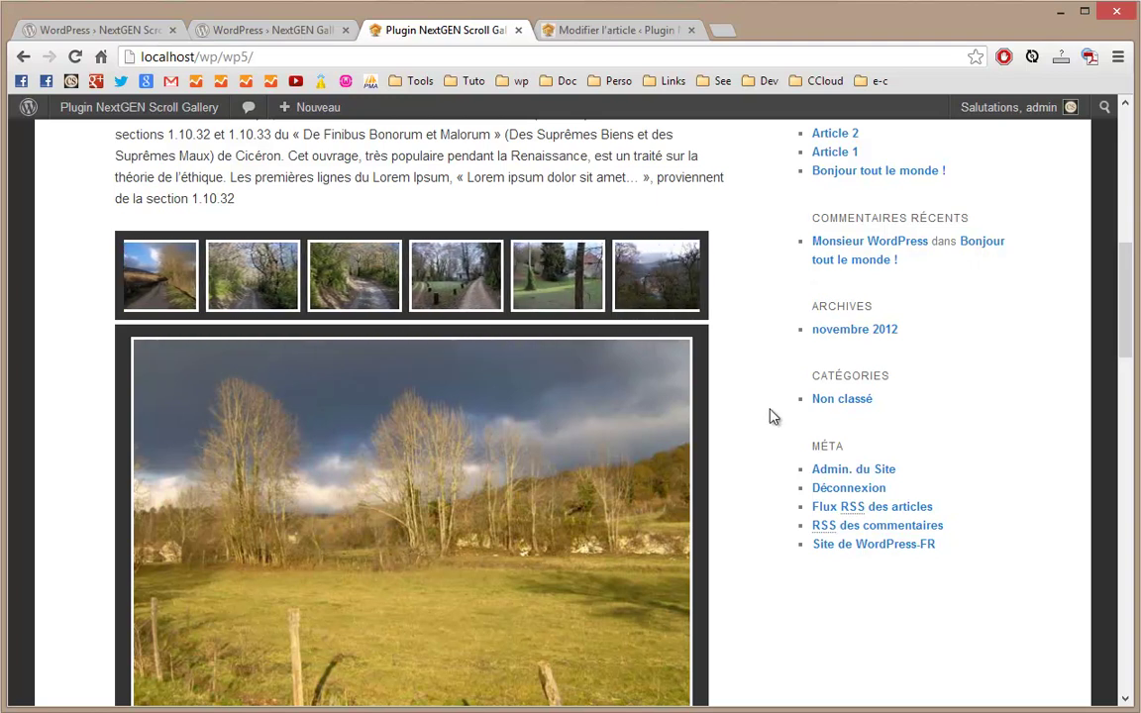
scroll(774, 417, "down", 10)
scroll(774, 417, "down", 2)
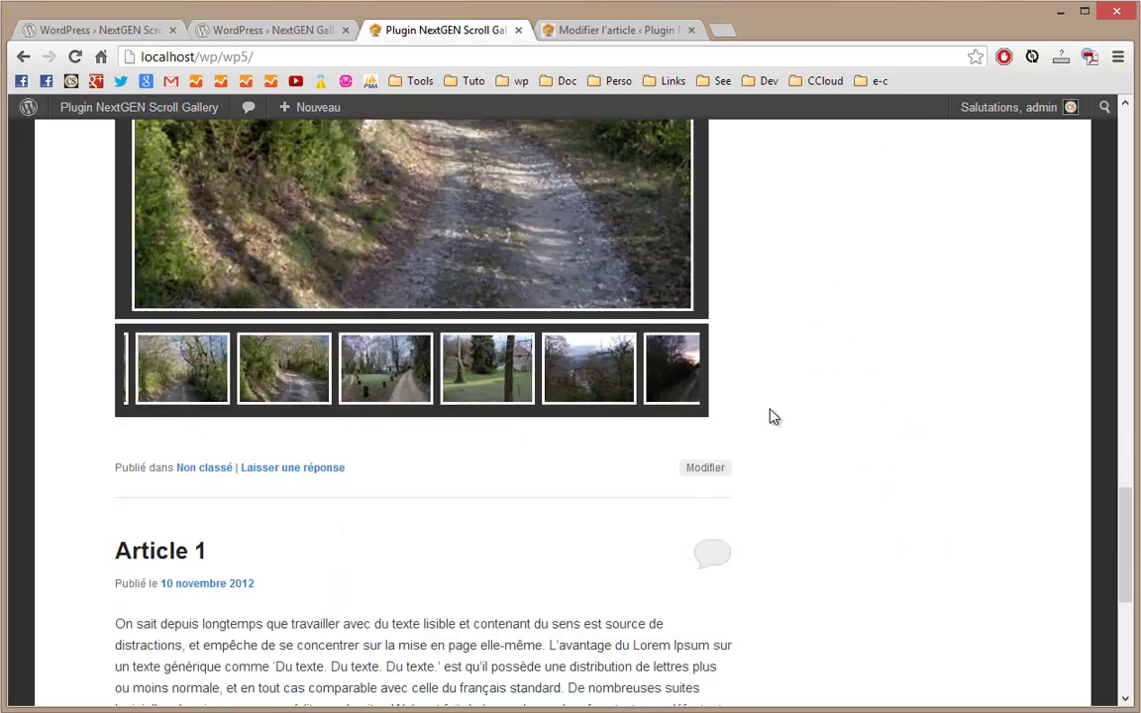
scroll(774, 417, "up", 1)
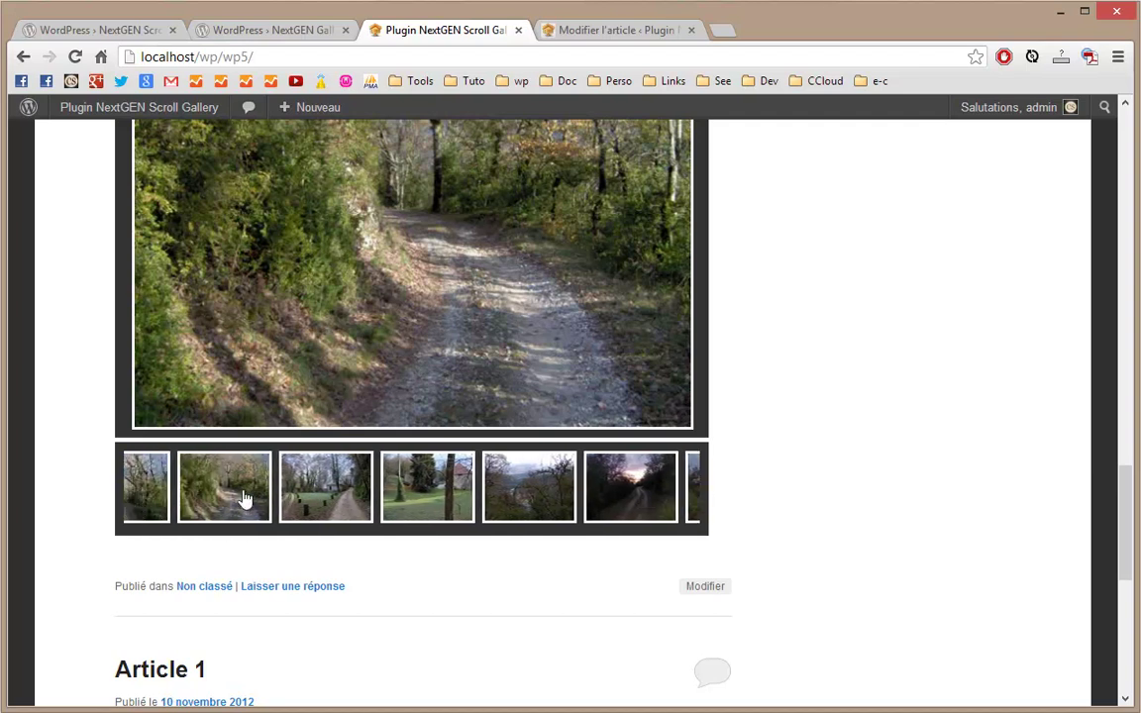
left_click(245, 497)
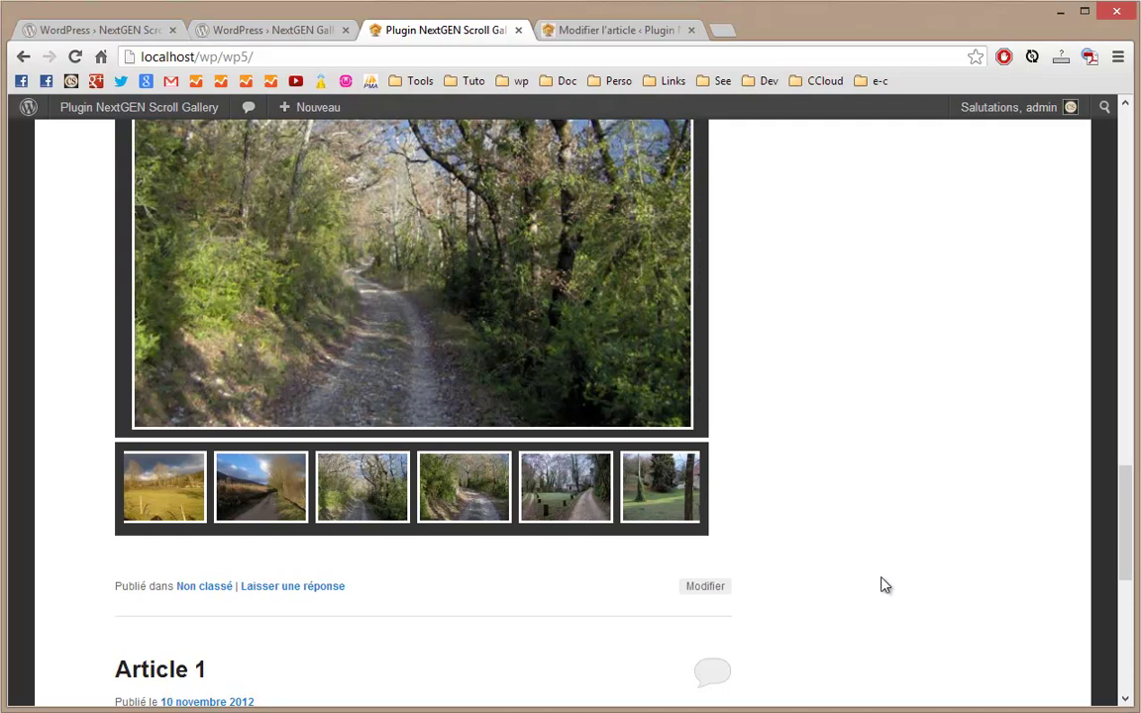
scroll(878, 446, "up", 3)
Step: Set autoScroll to true in the Article 2 scrollGallery shortcode and update the article
left_click(614, 31)
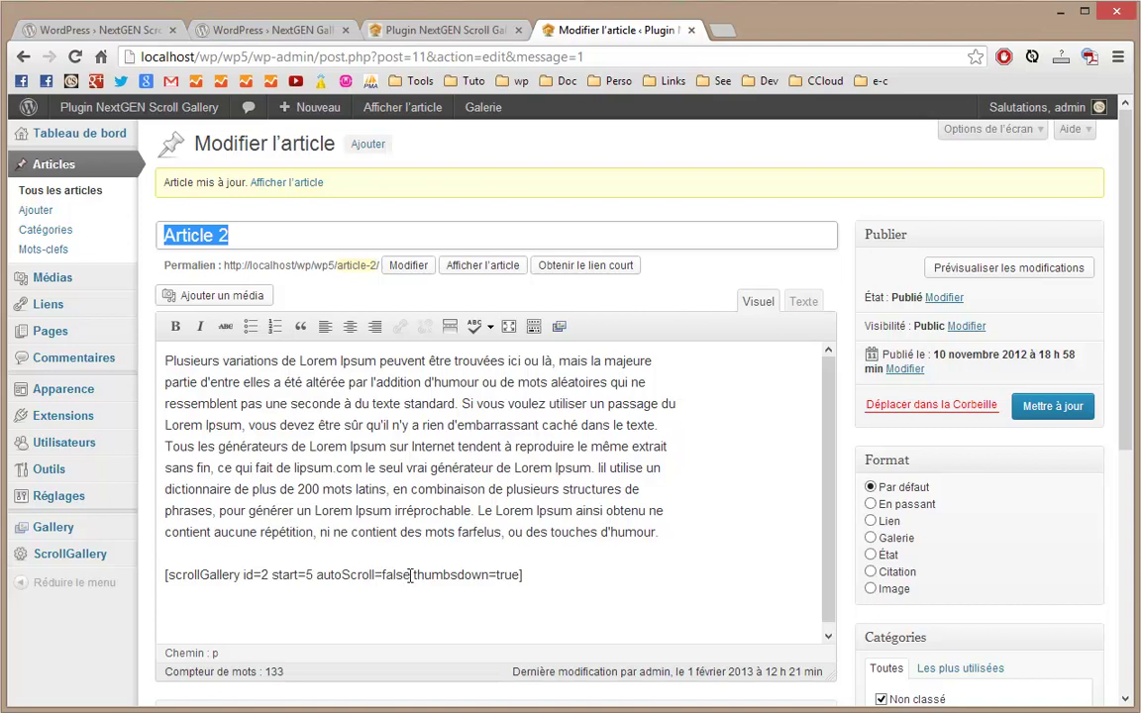
left_click_drag(410, 576, 396, 577)
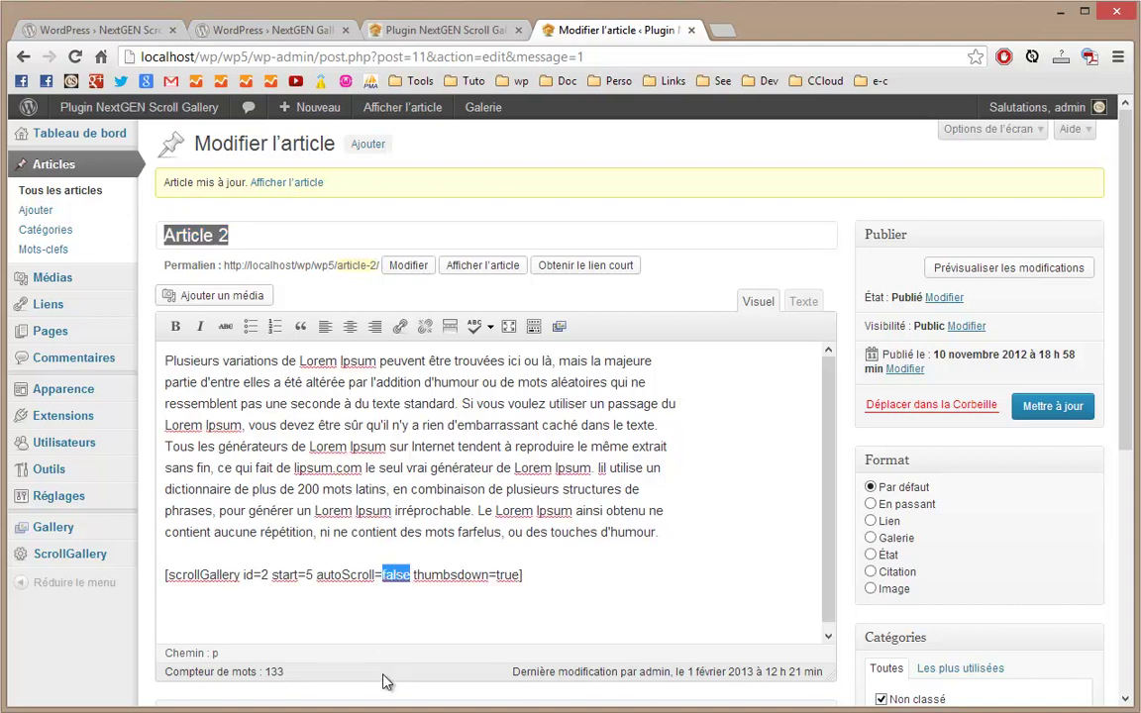
type("true")
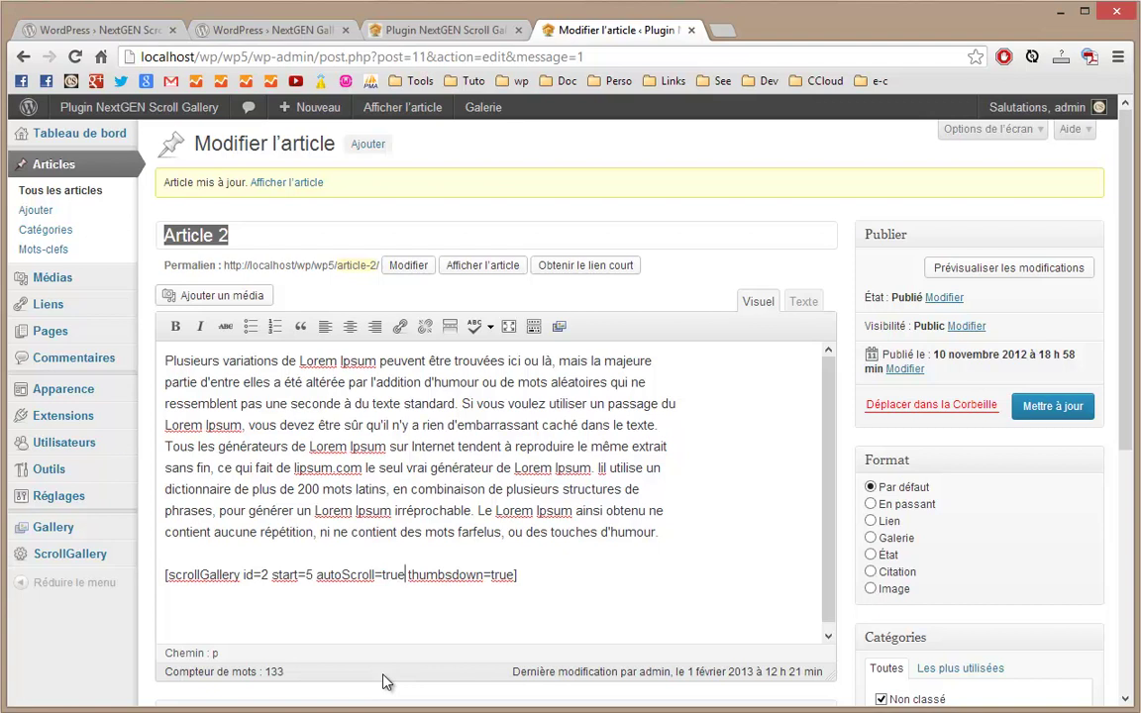
left_click(1042, 414)
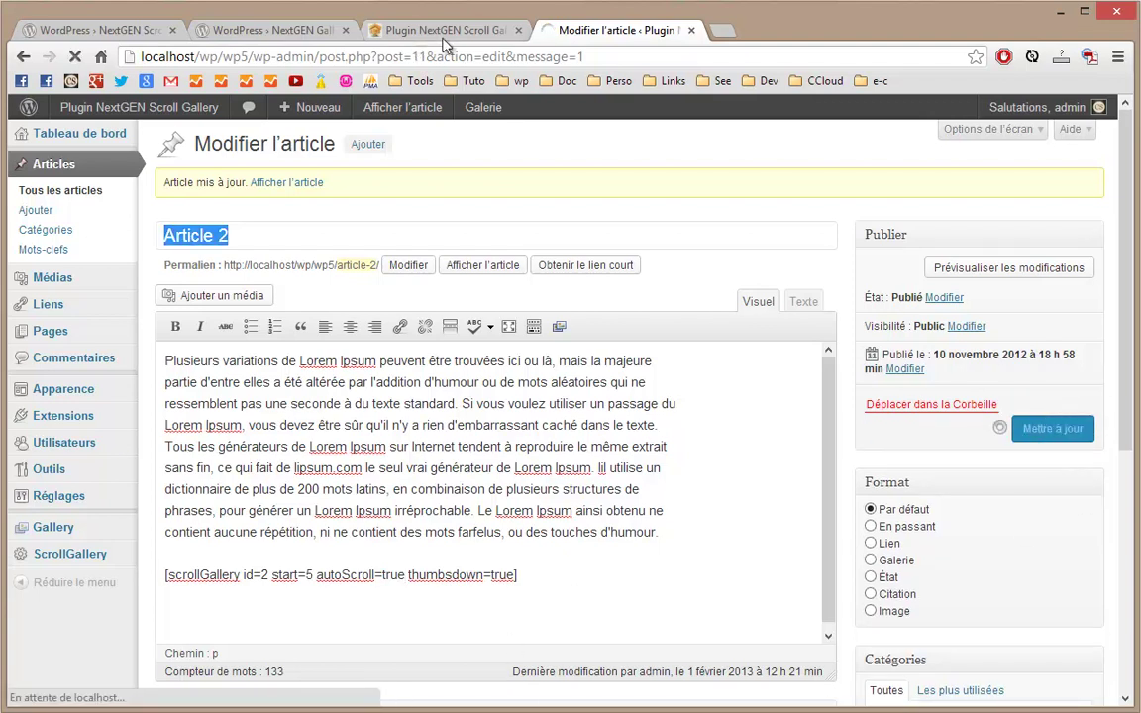
Step: Reload the site's front page and compare the thumbnail auto-scrolling of the Article 2 and Article 3 galleries
left_click(438, 32)
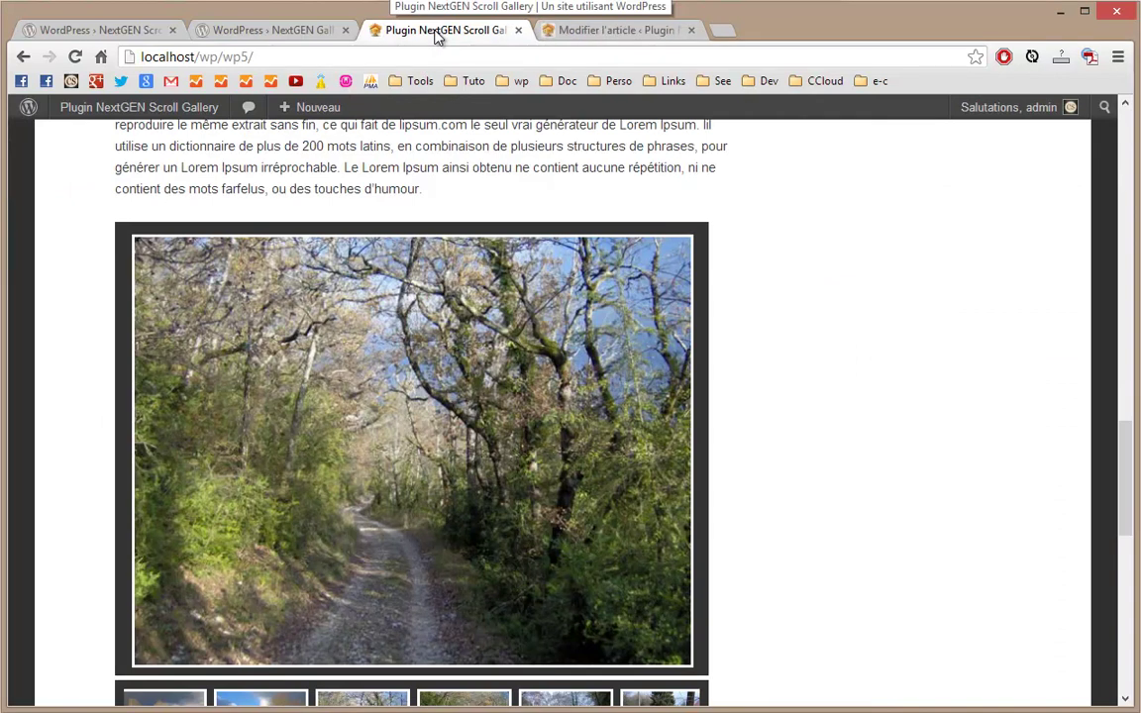
key("F5")
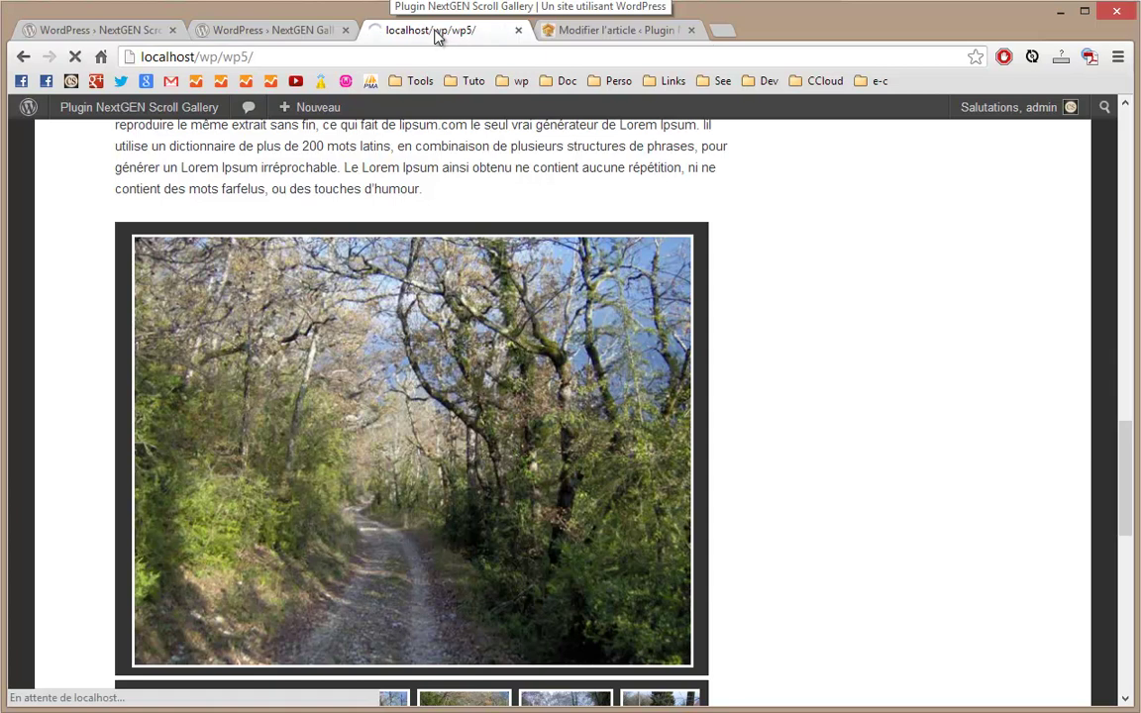
scroll(790, 407, "down", 1)
scroll(792, 407, "down", 3)
scroll(792, 407, "up", 3)
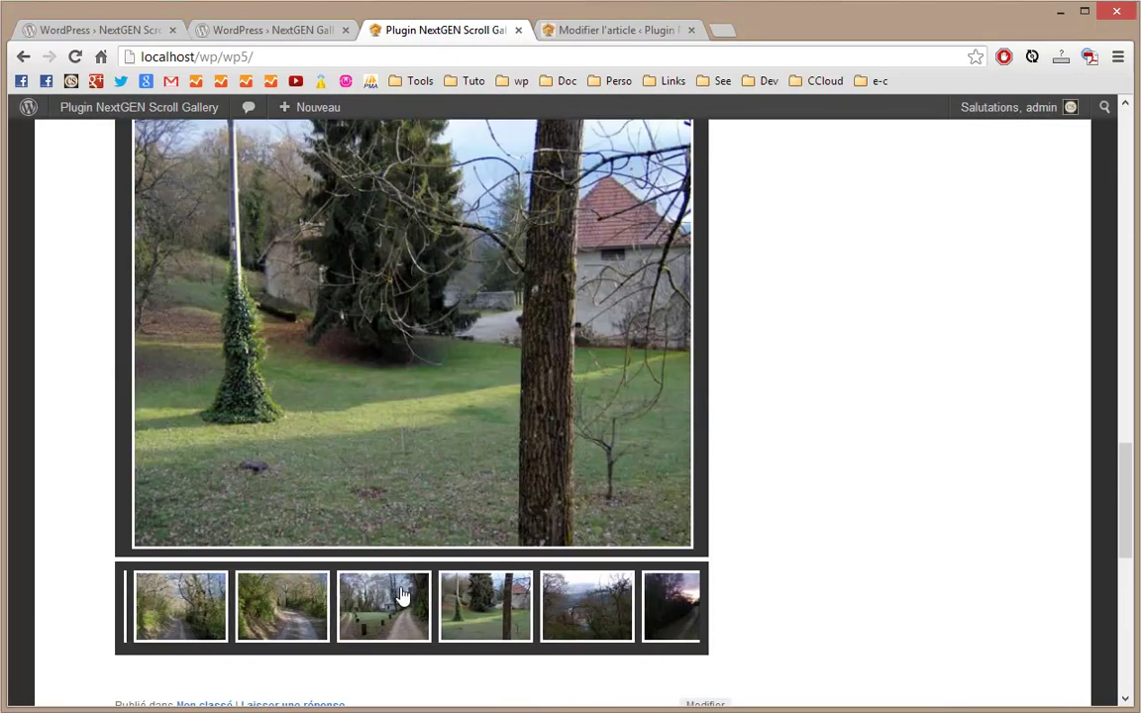
scroll(825, 486, "up", 5)
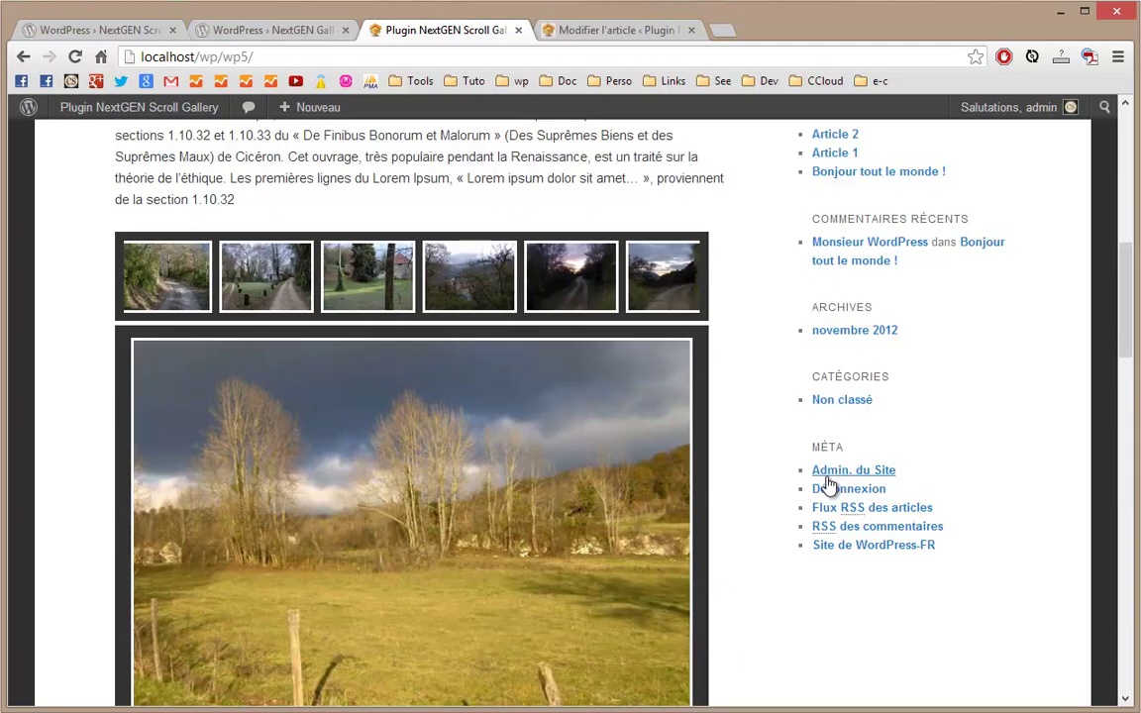
scroll(827, 484, "up", 1)
scroll(799, 507, "down", 4)
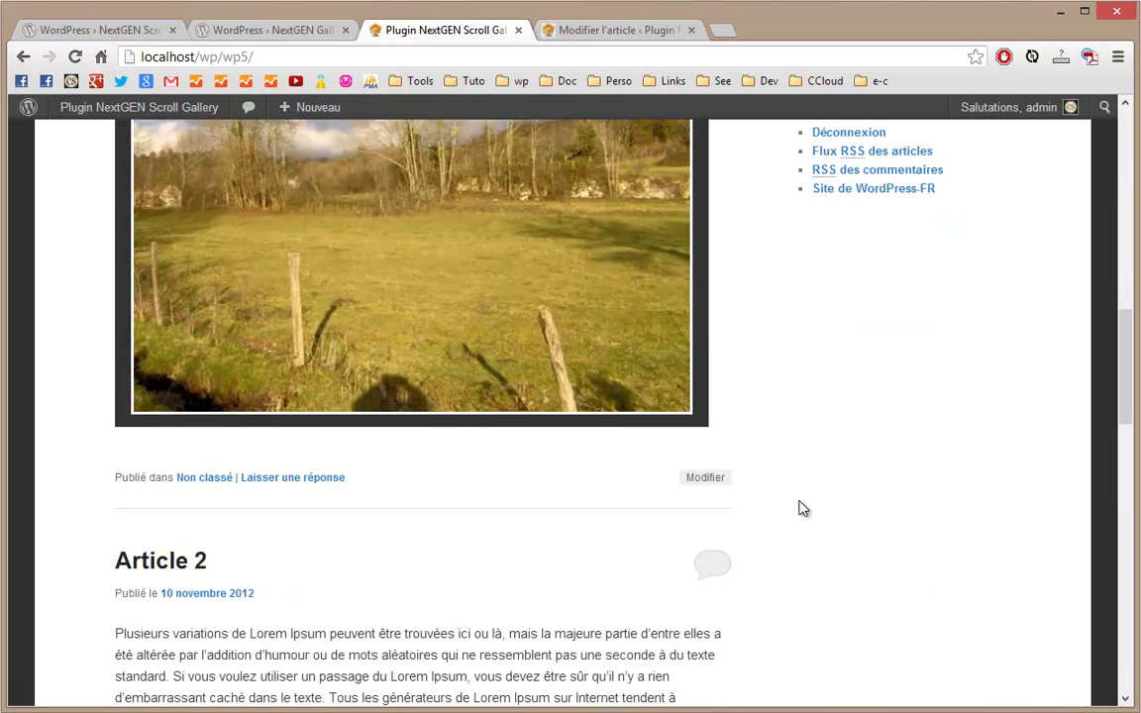
scroll(803, 509, "down", 8)
scroll(803, 510, "up", 1)
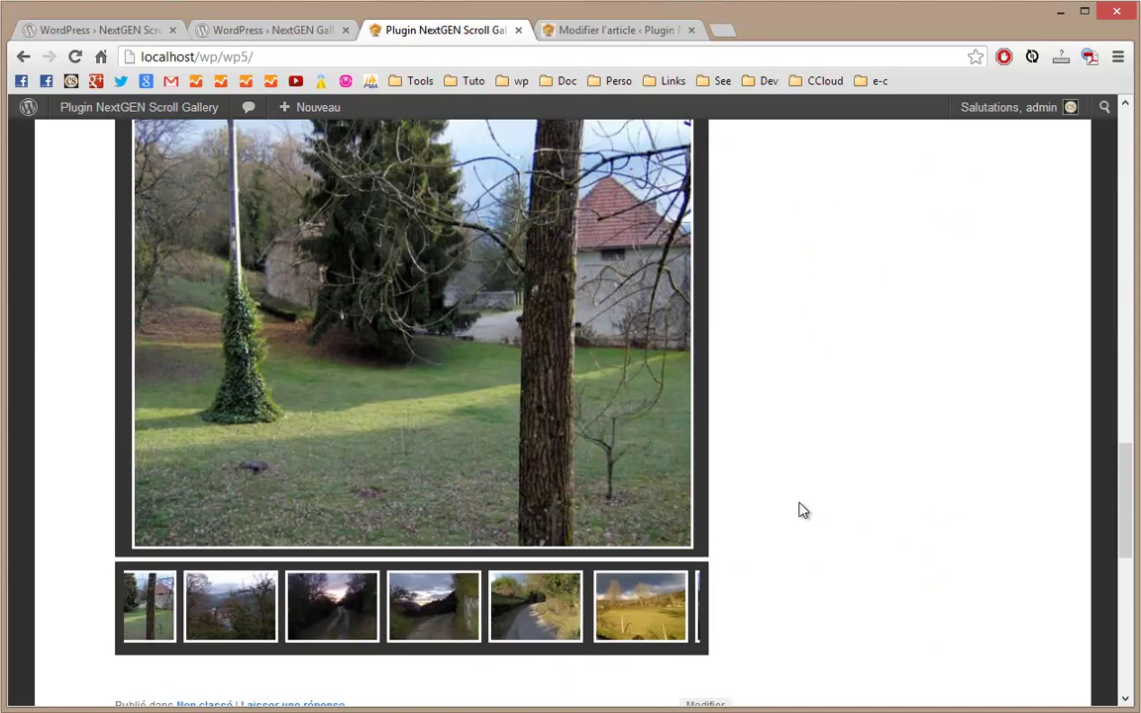
Step: Return to the editing page of Article 2
left_click(594, 33)
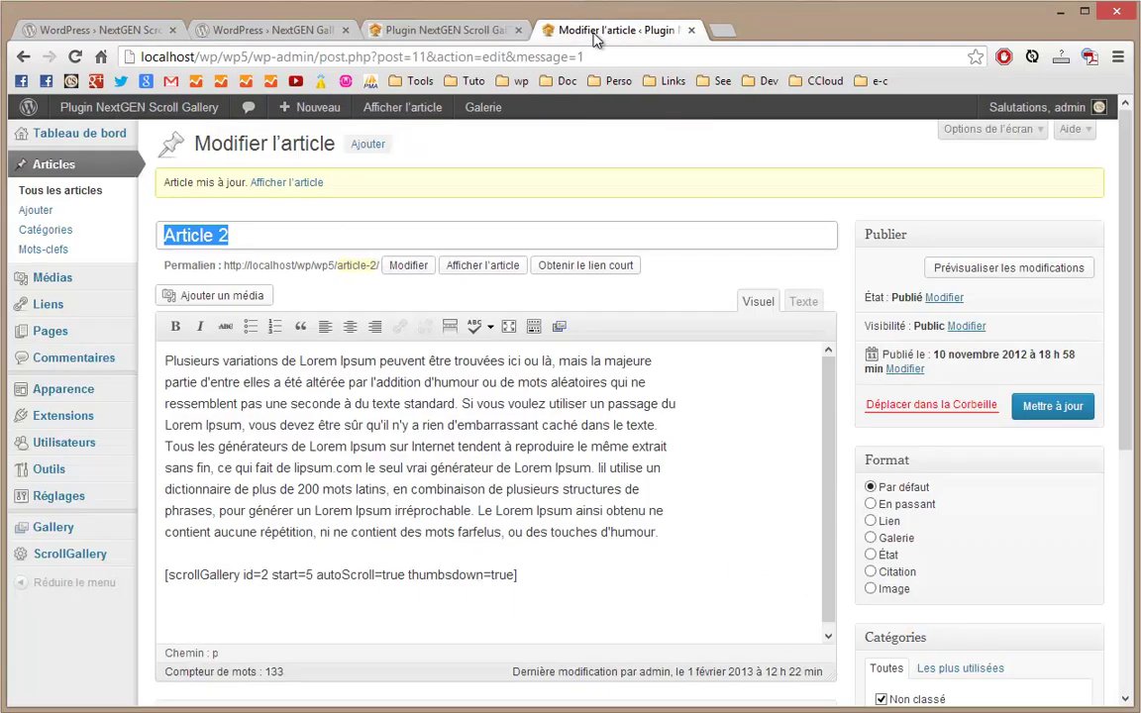